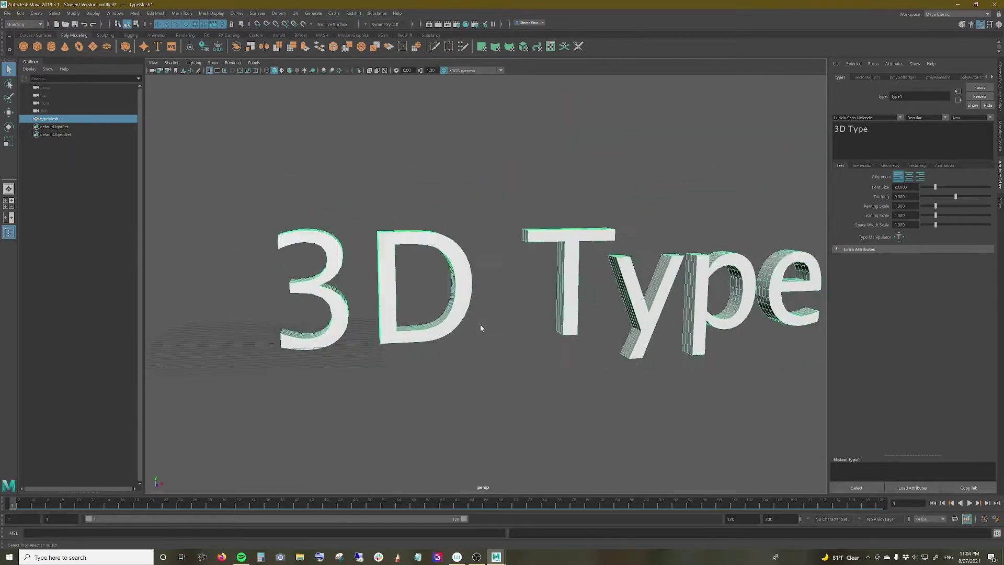
- Change the 3D type to read LUCIFER in capitals and set the font to Times New Roman
{"action": "key", "text": "Caps_Lock"}
{"action": "type", "text": "LUCIFER"}
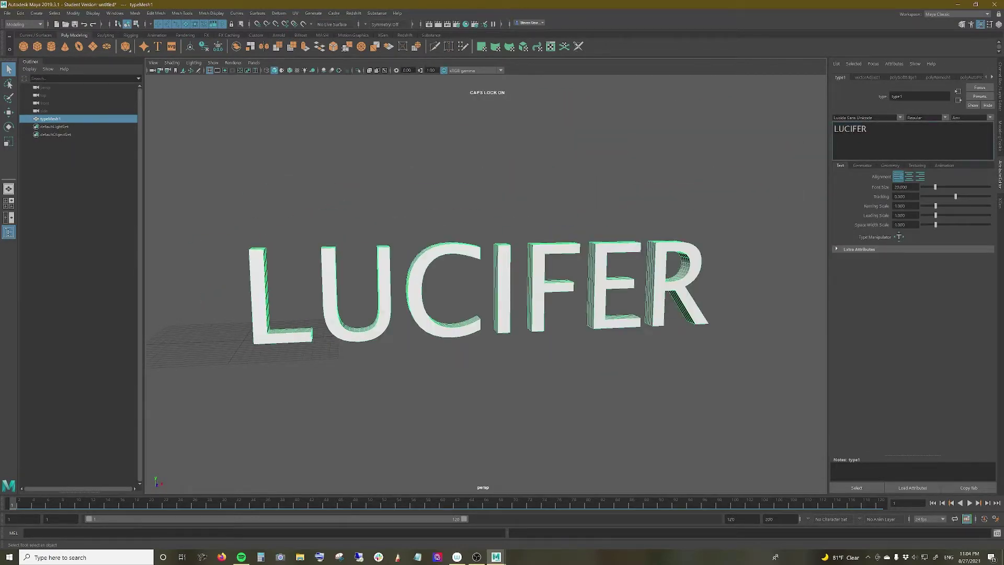
{"action": "left_click", "coordinate": [900, 118]}
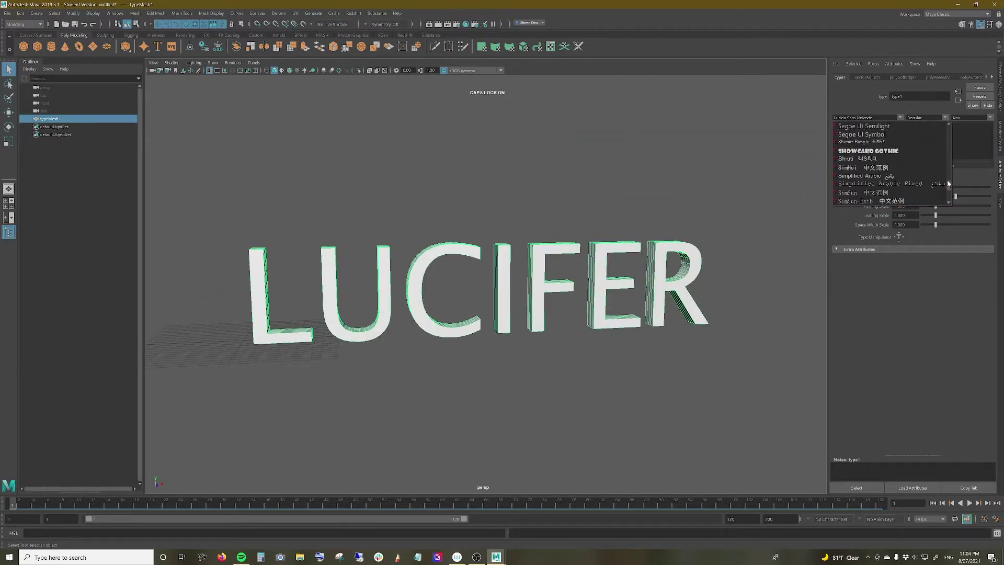
{"action": "scroll", "coordinate": [900, 173], "scroll_direction": "down", "scroll_amount": 2}
{"action": "scroll", "coordinate": [899, 174], "scroll_direction": "up", "scroll_amount": 2}
{"action": "scroll", "coordinate": [899, 173], "scroll_direction": "up", "scroll_amount": 3}
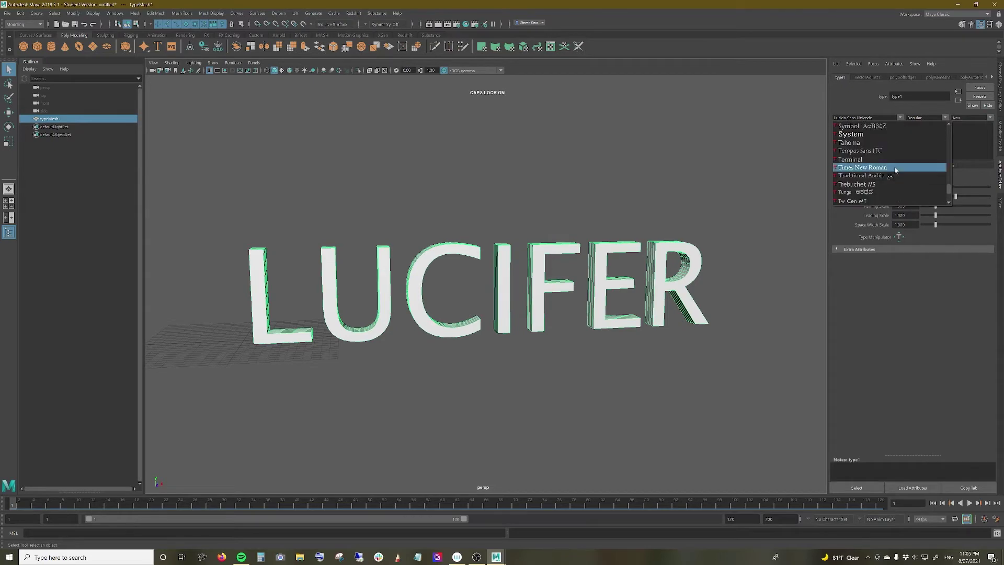
{"action": "left_click", "coordinate": [889, 167]}
{"action": "left_click_drag", "start_coordinate": [473, 275], "coordinate": [249, 299], "text": "alt"}
- In front view, use the kerning handles to push UCIFER away from the L
{"action": "key", "text": "t"}
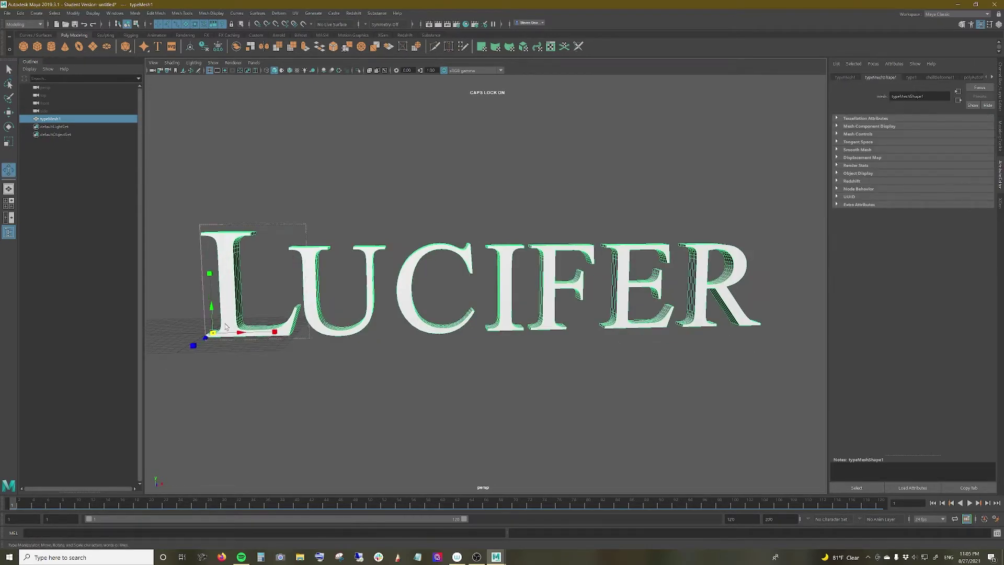
{"action": "left_click_drag", "start_coordinate": [385, 207], "coordinate": [385, 235]}
{"action": "scroll", "coordinate": [426, 352], "scroll_direction": "down", "scroll_amount": 5}
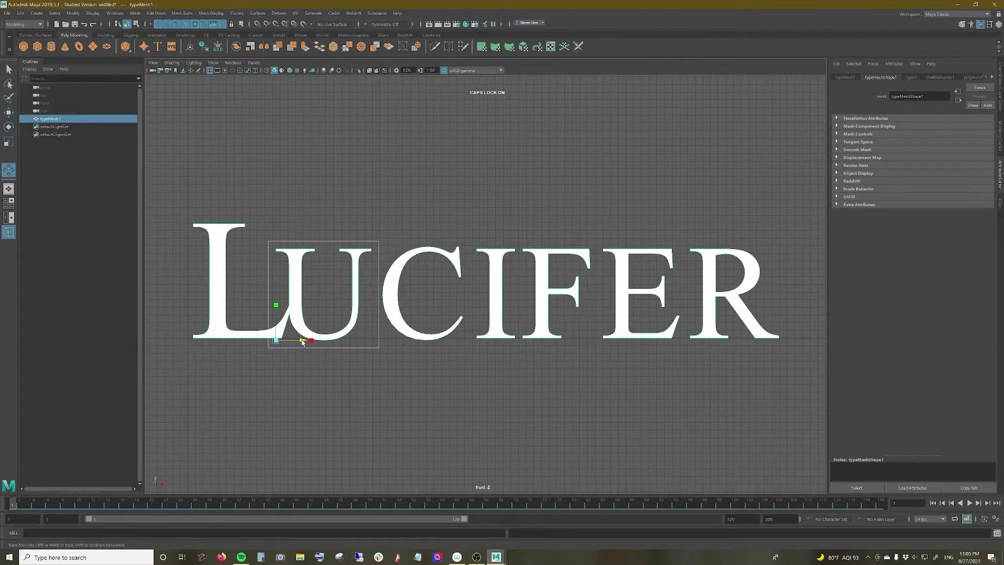
{"action": "left_click_drag", "start_coordinate": [302, 343], "coordinate": [310, 343]}
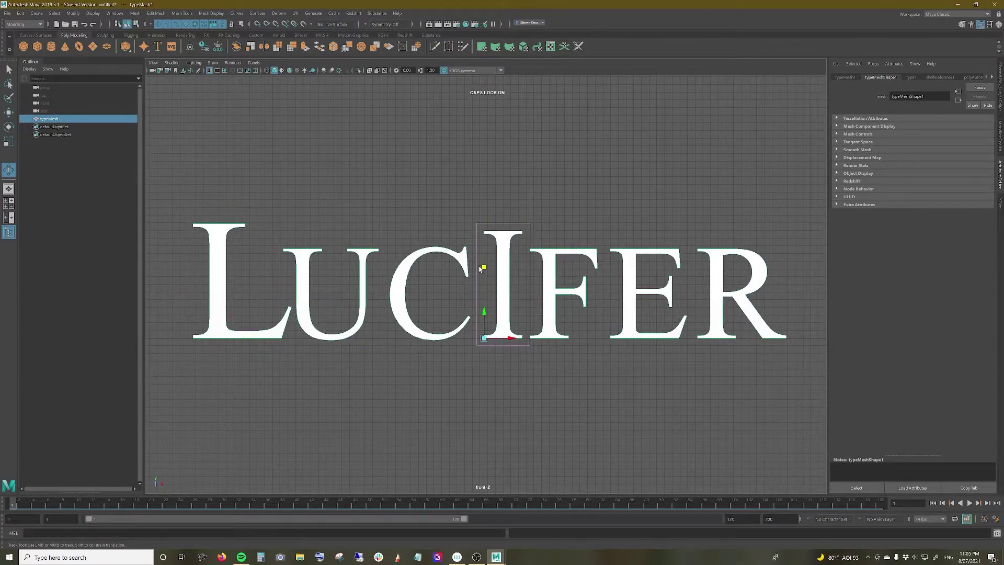
- Pull the E closer to the I and tuck the R closer to the E
{"action": "left_click", "coordinate": [538, 386]}
{"action": "left_click", "coordinate": [632, 337]}
{"action": "left_click_drag", "start_coordinate": [637, 338], "coordinate": [629, 341]}
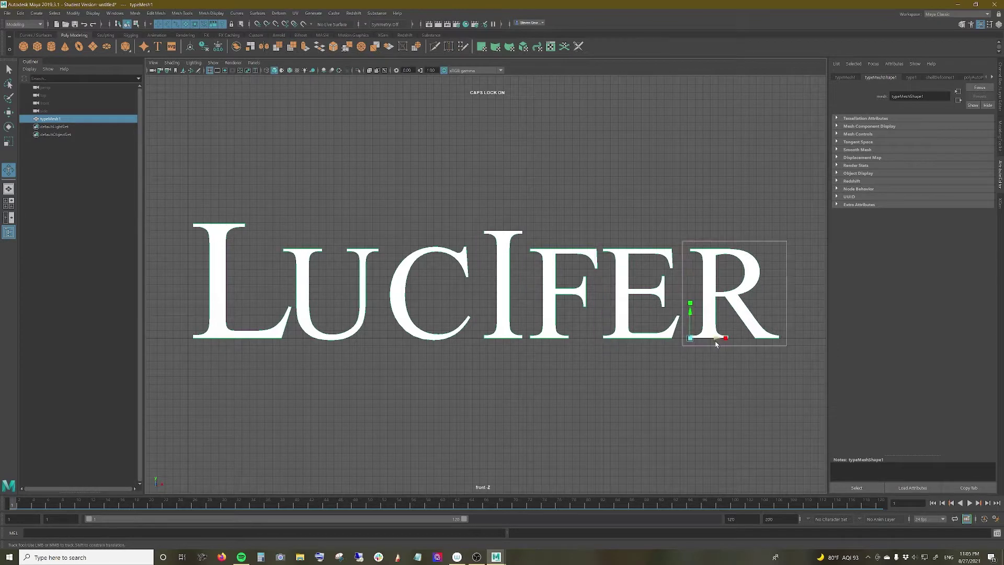
{"action": "left_click_drag", "start_coordinate": [716, 343], "coordinate": [707, 340]}
- Nudge the C toward the U and the I toward the C, then reshift CIFER
{"action": "left_click", "coordinate": [430, 349]}
{"action": "left_click_drag", "start_coordinate": [413, 338], "coordinate": [406, 339]}
{"action": "left_click", "coordinate": [489, 337]}
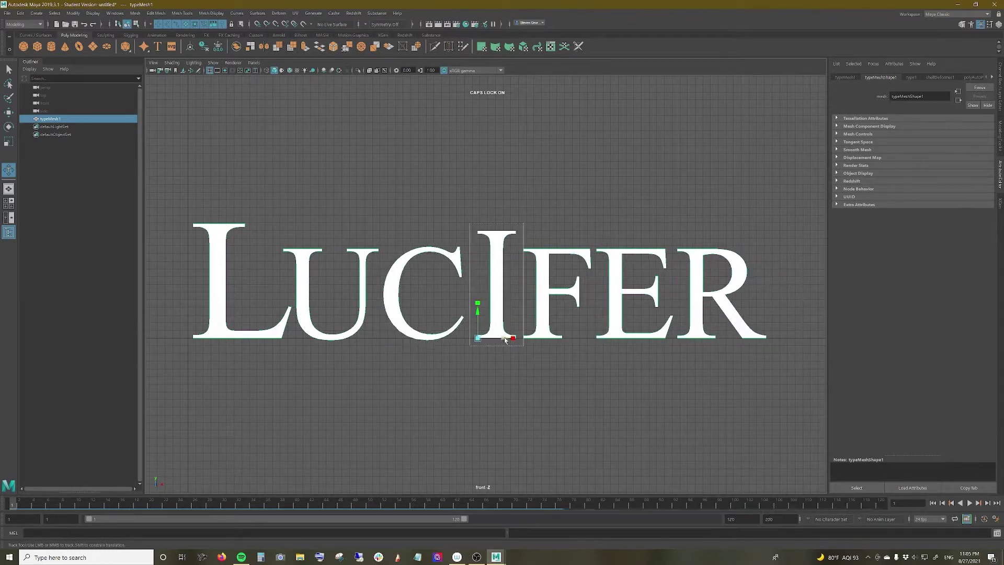
{"action": "left_click_drag", "start_coordinate": [497, 339], "coordinate": [490, 338]}
{"action": "left_click", "coordinate": [556, 380]}
{"action": "left_click", "coordinate": [413, 337]}
{"action": "left_click_drag", "start_coordinate": [411, 339], "coordinate": [471, 335]}
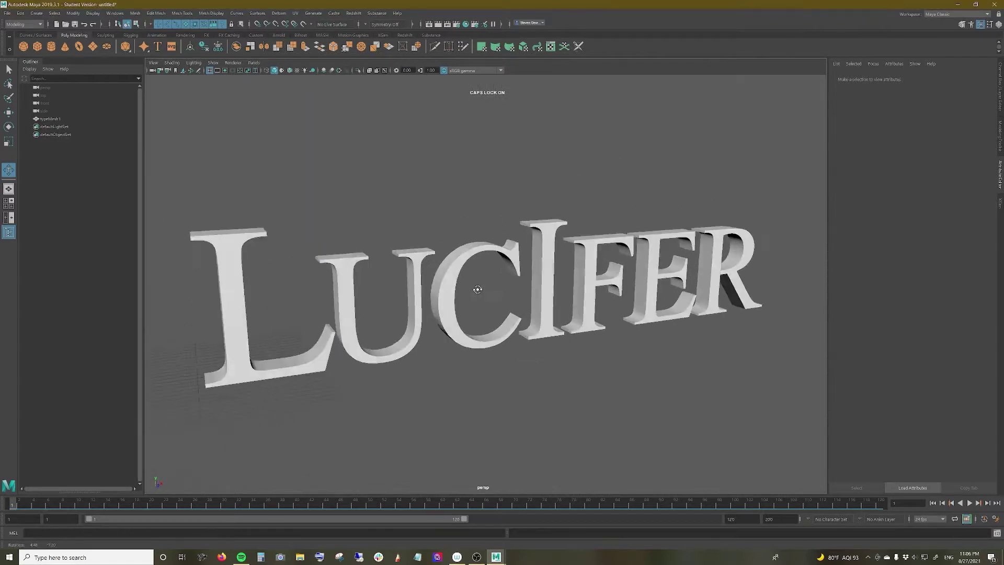
- Give the LUCIFER type 8 extrude divisions and a 0.054 extrude offset
{"action": "left_click", "coordinate": [471, 313]}
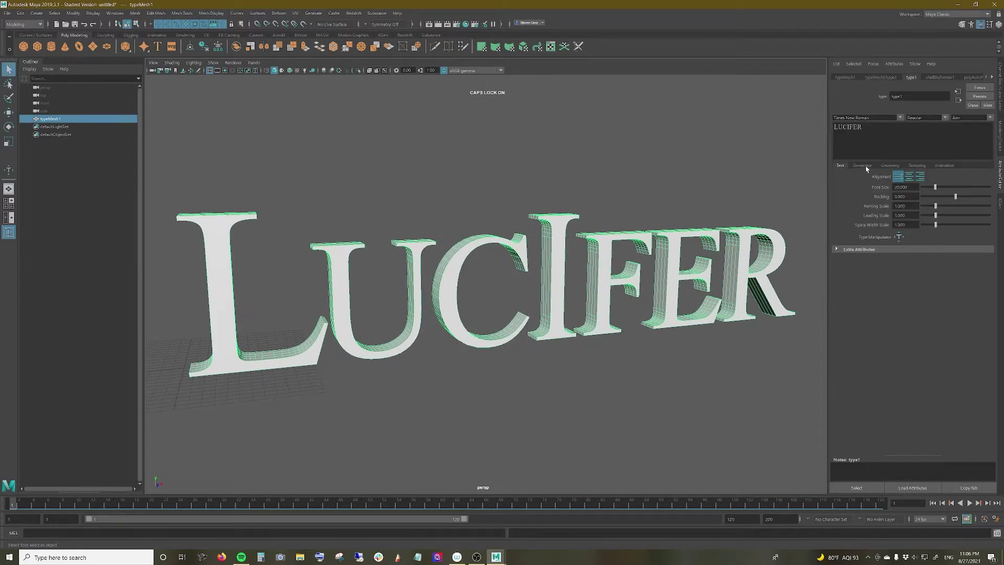
{"action": "left_click", "coordinate": [890, 166]}
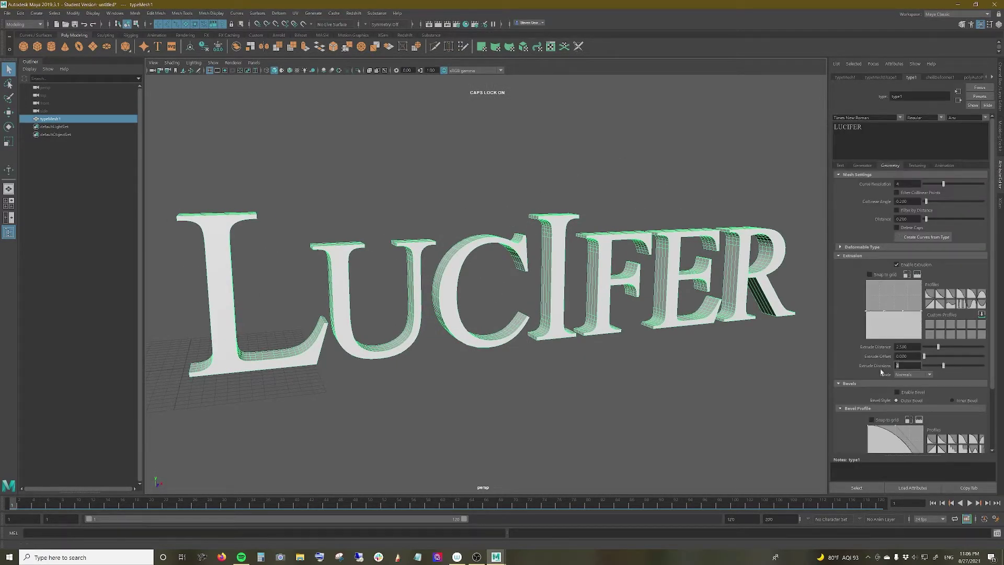
{"action": "key", "text": "Return"}
{"action": "left_click_drag", "start_coordinate": [523, 314], "coordinate": [693, 313], "text": "alt"}
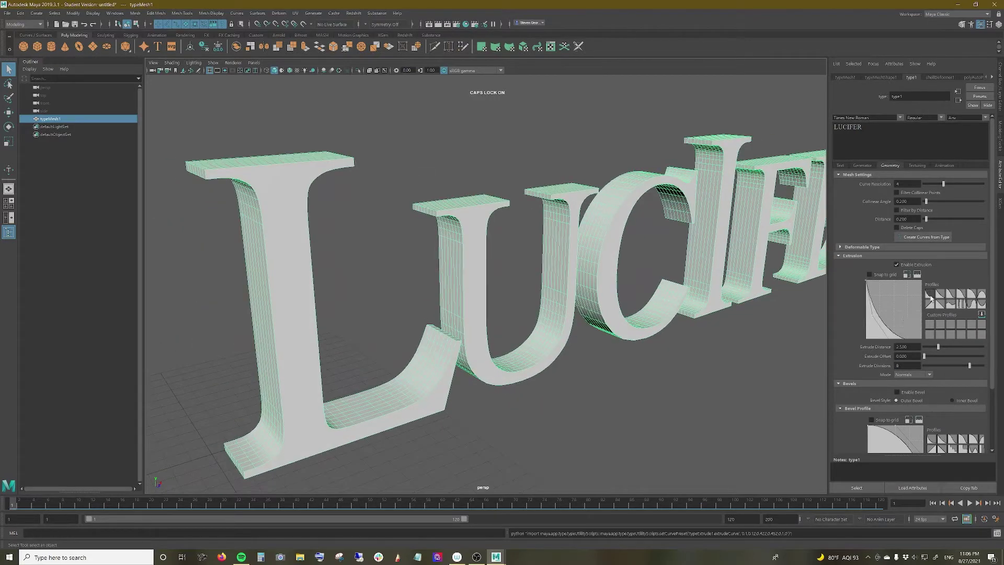
{"action": "left_click_drag", "start_coordinate": [924, 356], "coordinate": [927, 356]}
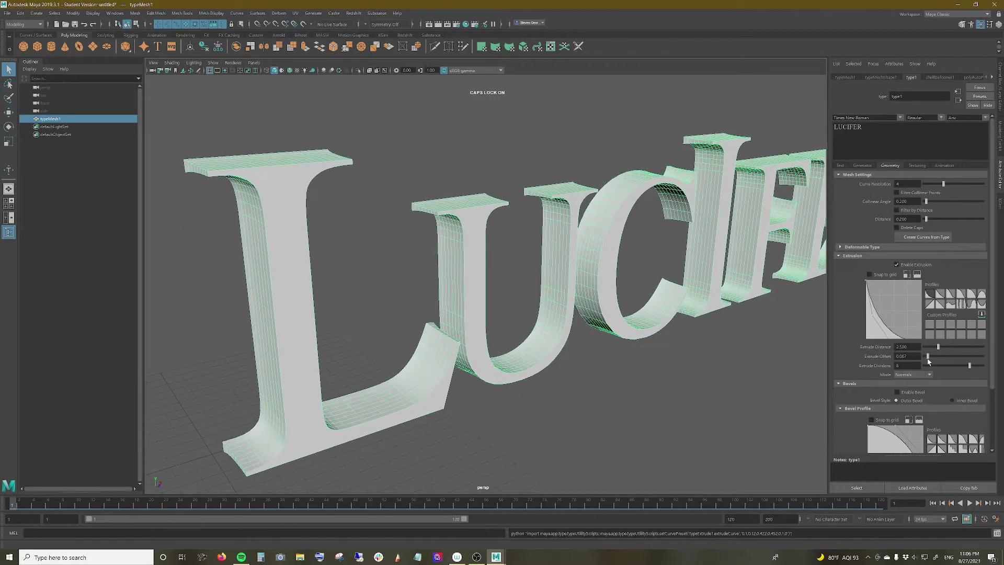
{"action": "scroll", "coordinate": [913, 319], "scroll_direction": "down", "scroll_amount": 3}
- Enable bevelled edges with a straight linear profile after trying a curved one
{"action": "left_click", "coordinate": [913, 318]}
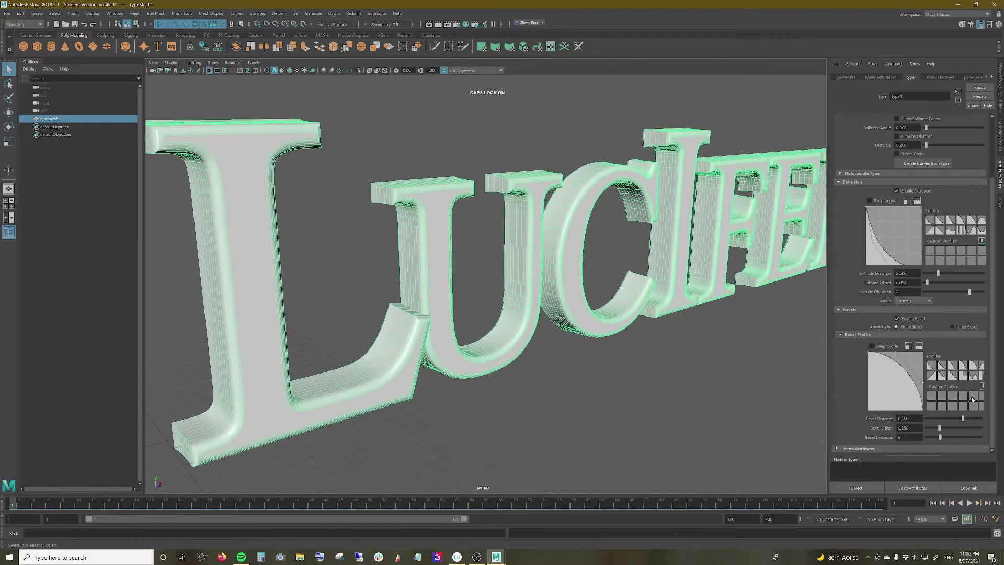
{"action": "left_click_drag", "start_coordinate": [575, 334], "coordinate": [620, 344], "text": "alt"}
{"action": "scroll", "coordinate": [620, 344], "scroll_direction": "up", "scroll_amount": 3}
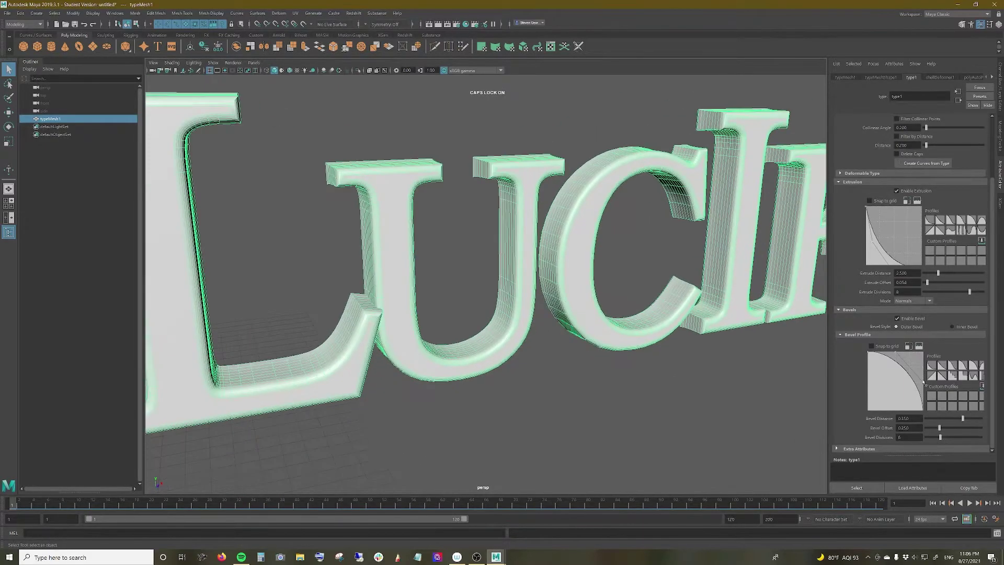
{"action": "left_click", "coordinate": [952, 369]}
{"action": "left_click", "coordinate": [983, 367]}
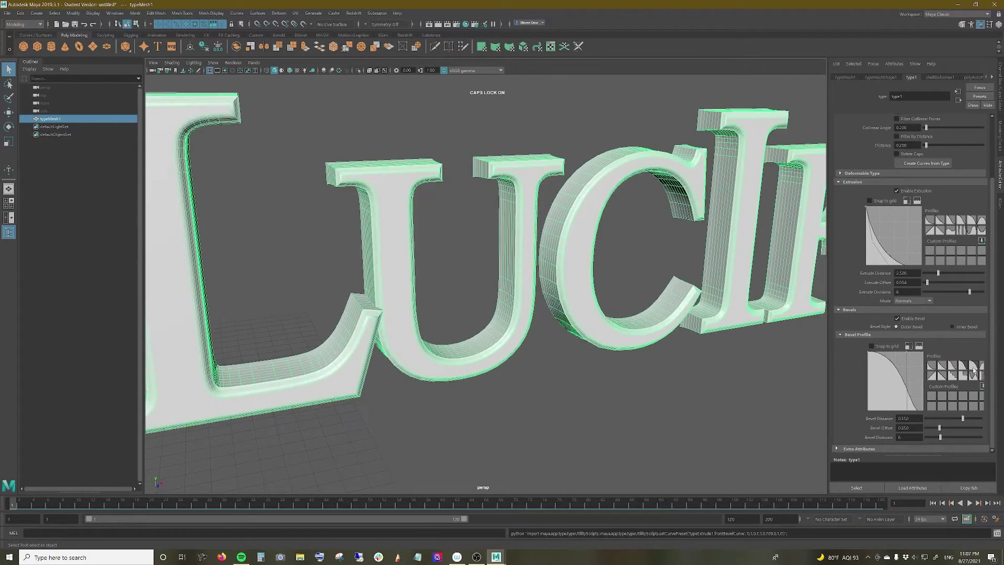
{"action": "left_click", "coordinate": [943, 379]}
{"action": "left_click_drag", "start_coordinate": [575, 293], "coordinate": [593, 303], "text": "alt"}
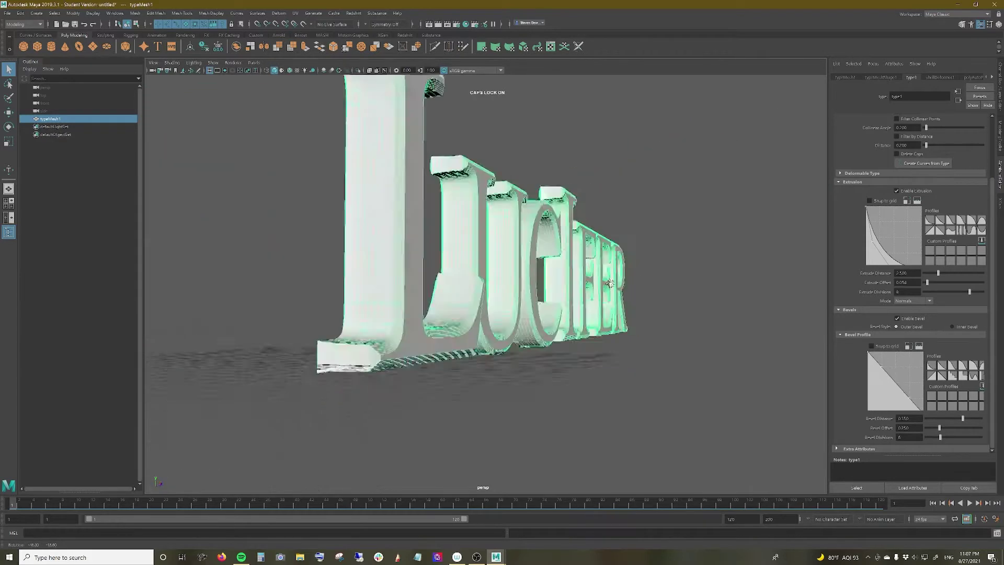
- In front orthographic view, set the bevel distance to 0.15
{"action": "key", "text": "space"}
{"action": "left_click_drag", "start_coordinate": [479, 302], "coordinate": [438, 327]}
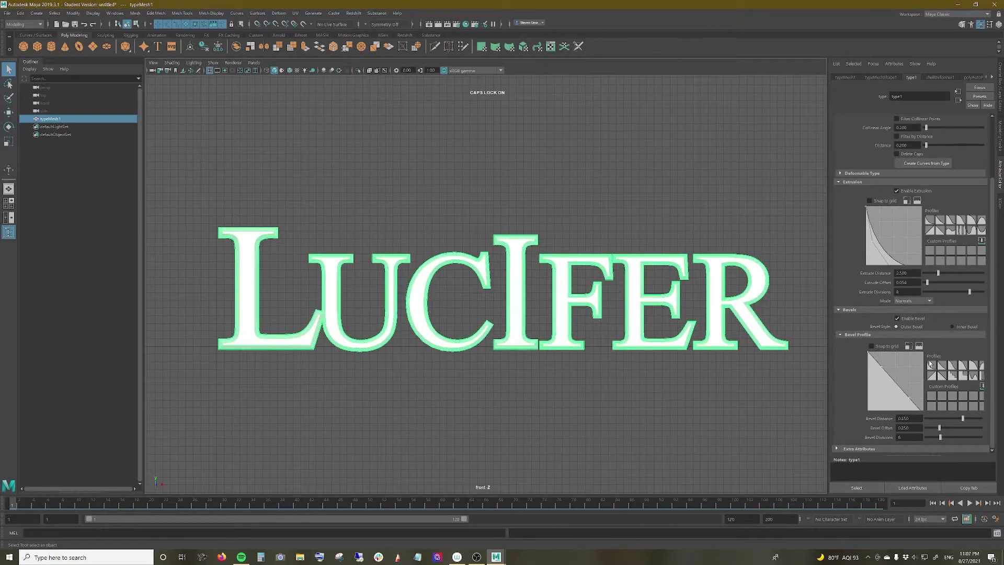
{"action": "key", "text": "Return"}
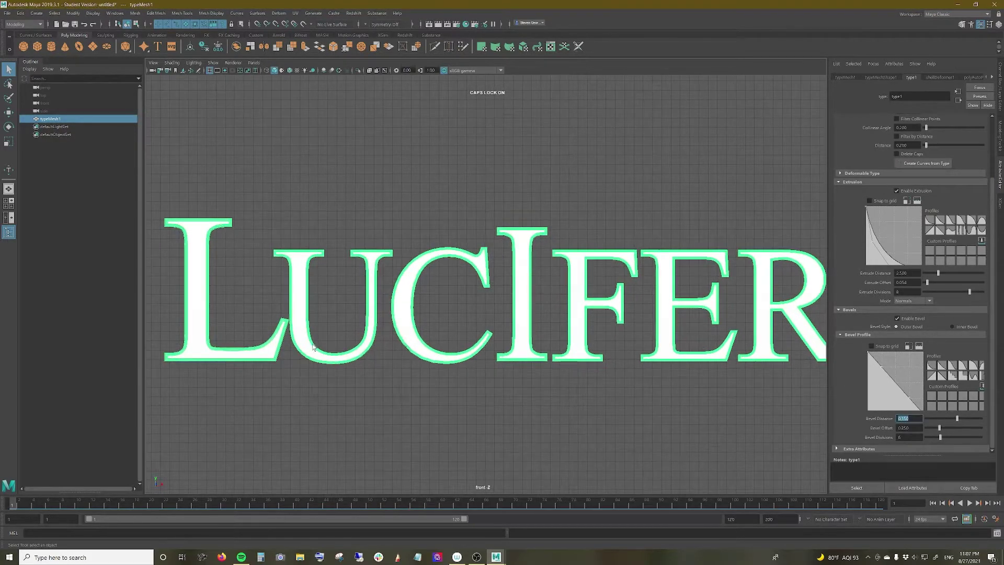
{"action": "scroll", "coordinate": [889, 262], "scroll_direction": "up", "scroll_amount": 3}
{"action": "scroll", "coordinate": [863, 209], "scroll_direction": "up", "scroll_amount": 5}
{"action": "scroll", "coordinate": [848, 171], "scroll_direction": "up", "scroll_amount": 5}
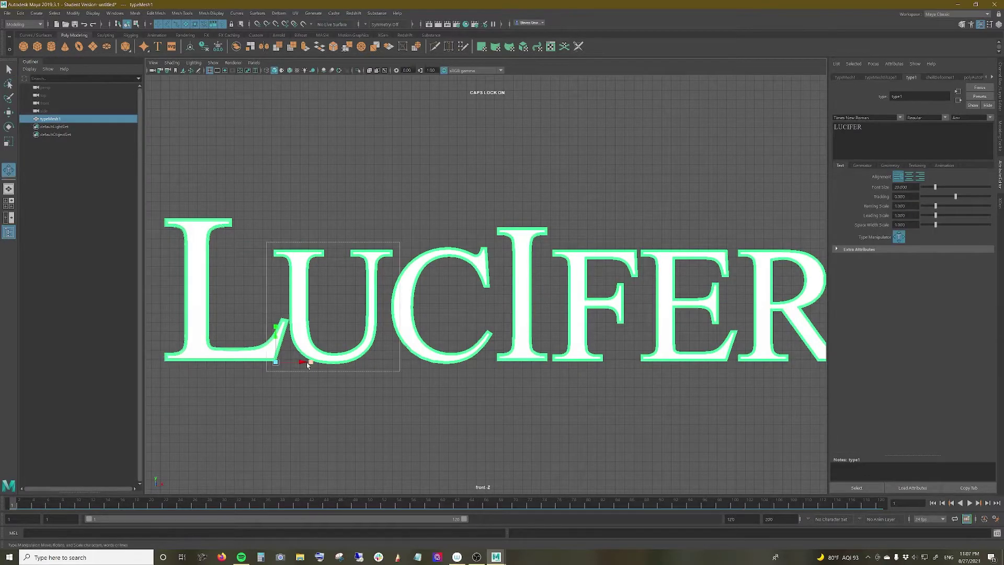
- Tumble around the LUCIFER text in perspective, toggling wireframe and shaded display
{"action": "left_click", "coordinate": [560, 370]}
{"action": "scroll", "coordinate": [413, 337], "scroll_direction": "down", "scroll_amount": 1}
{"action": "mouse_move", "coordinate": [419, 340]}
{"action": "left_mouse_down", "text": "alt"}
{"action": "mouse_move", "coordinate": [411, 336]}
{"action": "mouse_move", "coordinate": [502, 332]}
{"action": "mouse_move", "coordinate": [470, 293]}
{"action": "left_mouse_up", "text": "alt"}
{"action": "left_click", "coordinate": [444, 262]}
{"action": "left_click", "coordinate": [254, 62]}
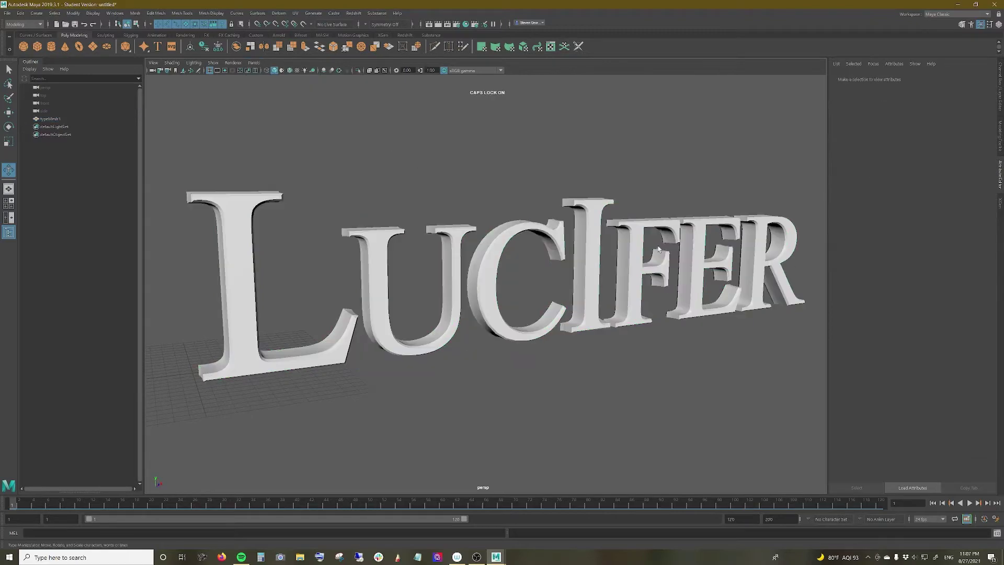
{"action": "left_click", "coordinate": [520, 165]}
{"action": "key", "text": "4"}
{"action": "key", "text": "6"}
{"action": "left_click", "coordinate": [588, 219]}
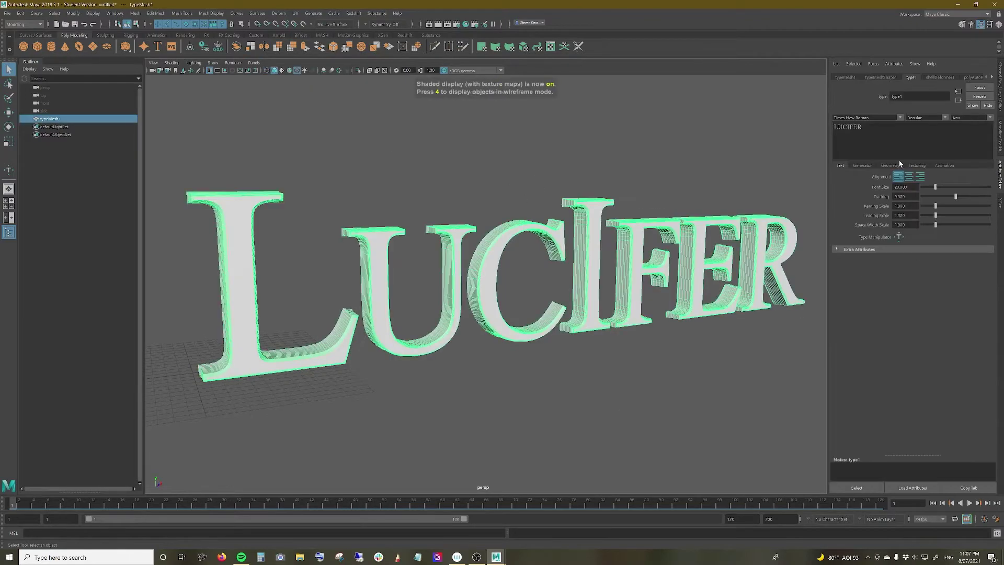
{"action": "left_click", "coordinate": [911, 77]}
- Inspect the UCI letters' wireframe close up, then return to a shaded front view
{"action": "left_click_drag", "start_coordinate": [500, 304], "coordinate": [581, 283], "text": "alt"}
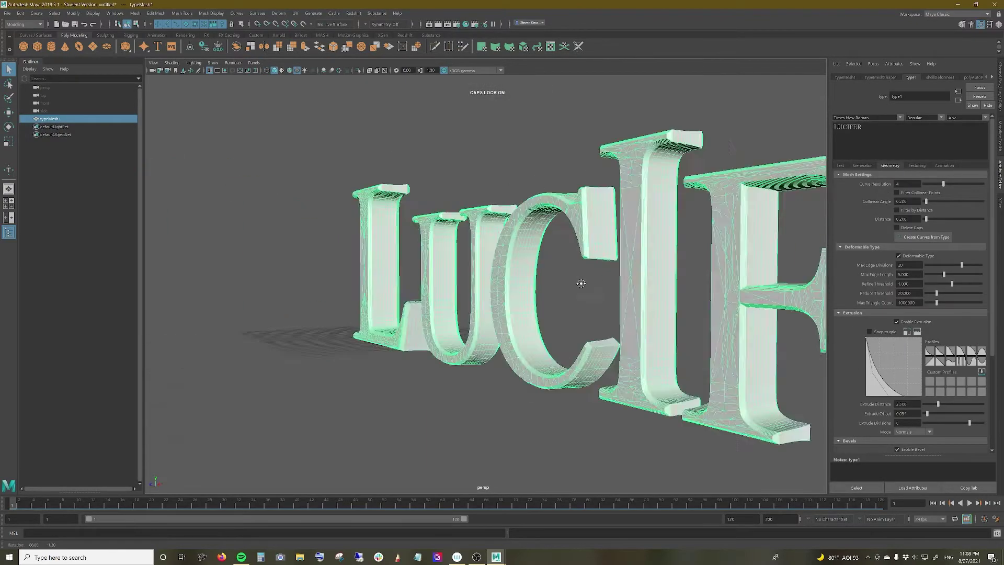
{"action": "key", "text": "4"}
{"action": "scroll", "coordinate": [541, 308], "scroll_direction": "up", "scroll_amount": 3}
{"action": "scroll", "coordinate": [608, 296], "scroll_direction": "up", "scroll_amount": 3}
{"action": "scroll", "coordinate": [608, 295], "scroll_direction": "down", "scroll_amount": 5}
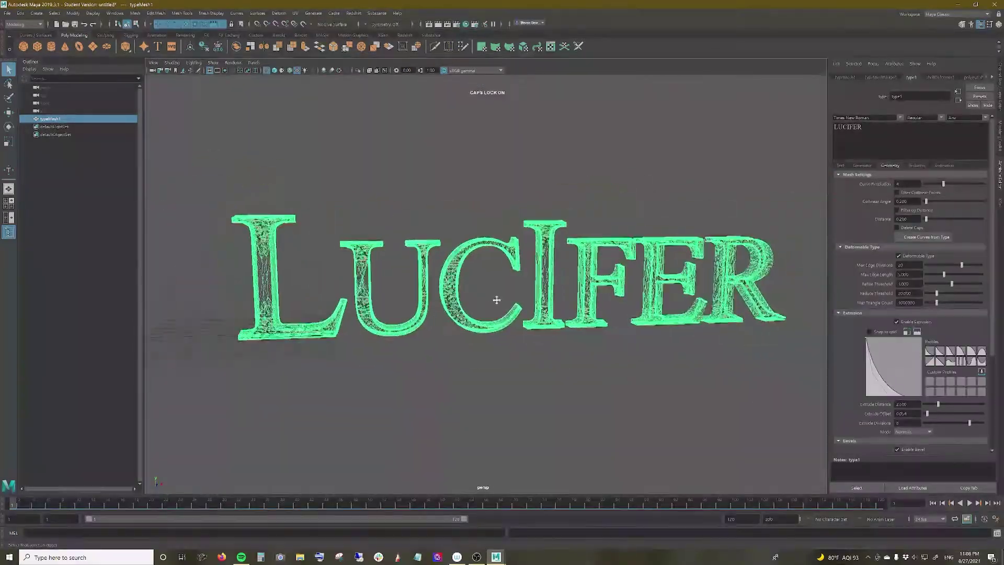
{"action": "left_click_drag", "start_coordinate": [497, 303], "coordinate": [482, 168], "text": "alt"}
{"action": "key", "text": "6"}
{"action": "left_click", "coordinate": [482, 168]}
{"action": "key", "text": "Caps_Lock"}
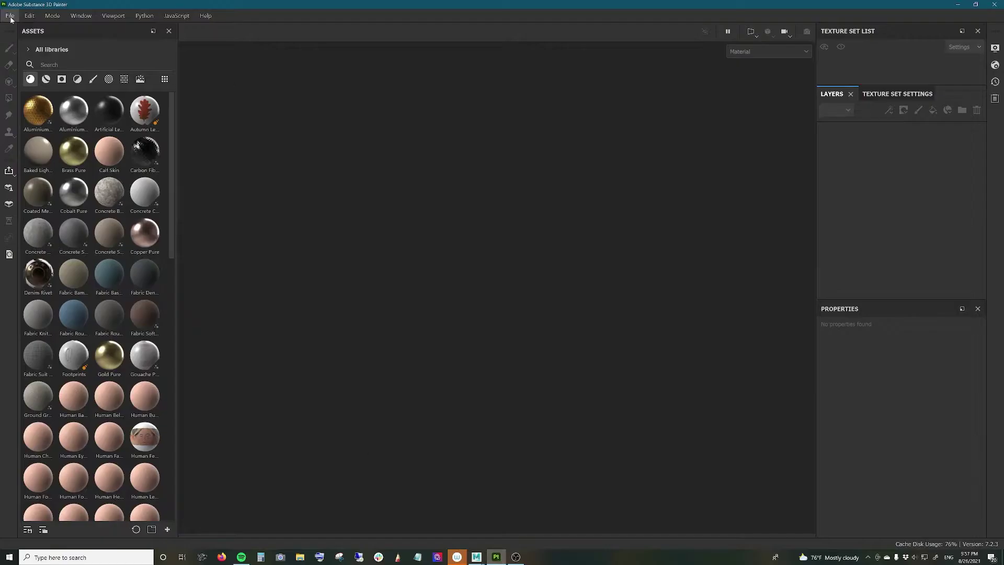
- Create a new Substance Painter project from Desktop/Lucifer_Text/New/Lucifer_Text_001.fbx
{"action": "left_click", "coordinate": [11, 17]}
{"action": "left_click", "coordinate": [21, 26]}
{"action": "double_click", "coordinate": [489, 264]}
{"action": "double_click", "coordinate": [588, 163]}
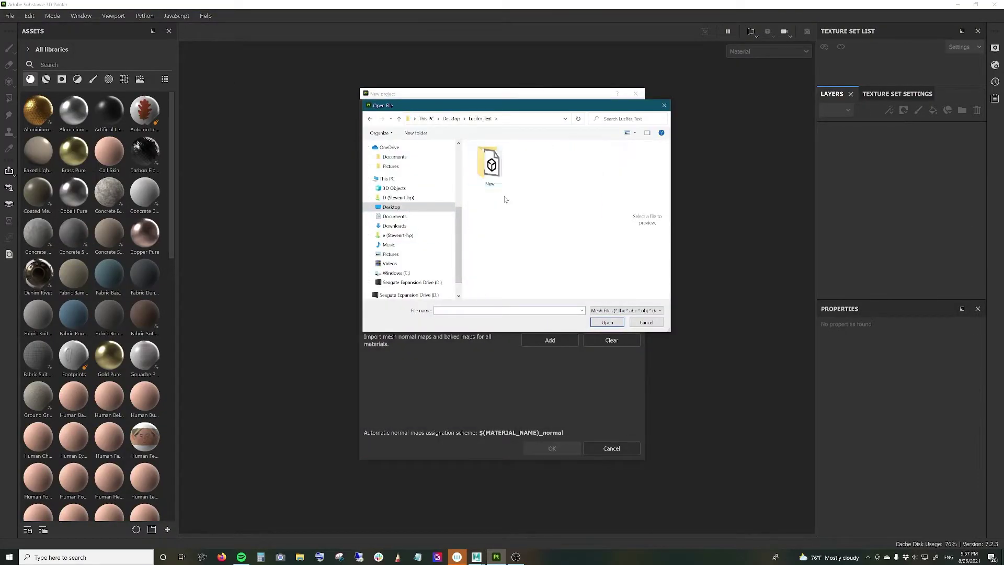
{"action": "double_click", "coordinate": [481, 156]}
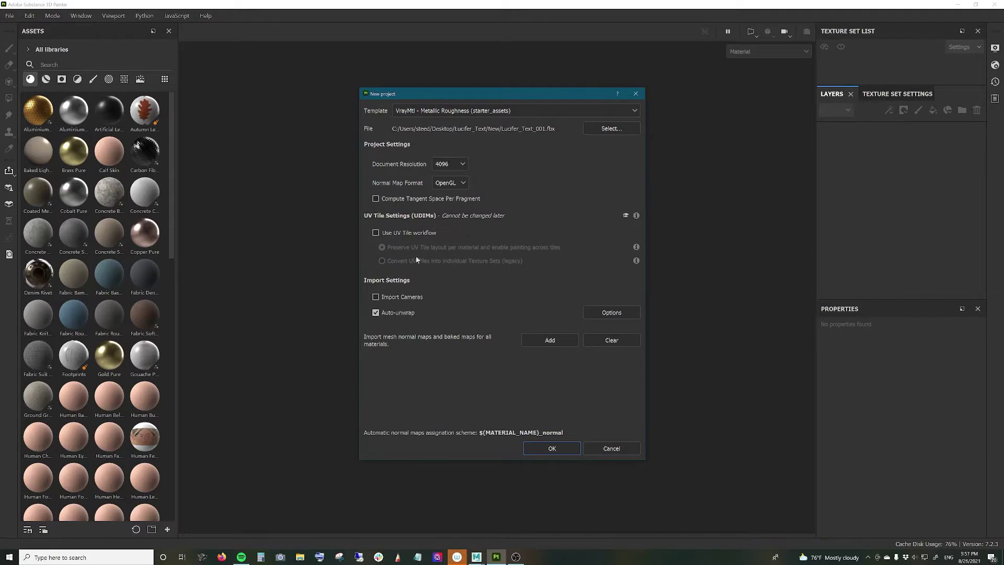
{"action": "left_click", "coordinate": [552, 449]}
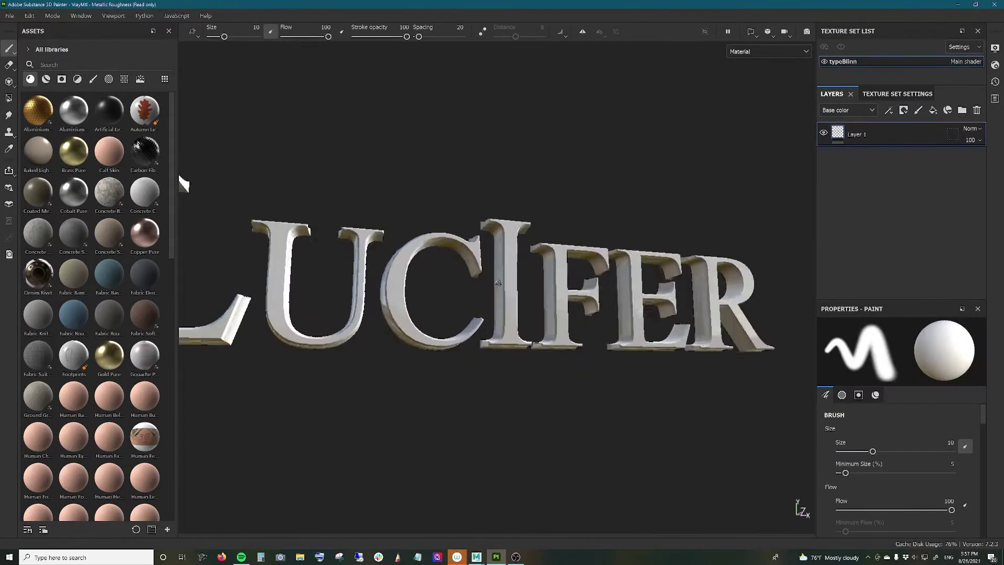
- Delete the empty Layer 1 and browse the Smart Materials list for gold materials
{"action": "mouse_move", "coordinate": [498, 283]}
{"action": "left_mouse_down", "text": "alt"}
{"action": "mouse_move", "coordinate": [657, 307]}
{"action": "mouse_move", "coordinate": [298, 307]}
{"action": "mouse_move", "coordinate": [420, 306]}
{"action": "mouse_move", "coordinate": [471, 247]}
{"action": "left_mouse_up", "text": "alt"}
{"action": "left_click", "coordinate": [976, 110]}
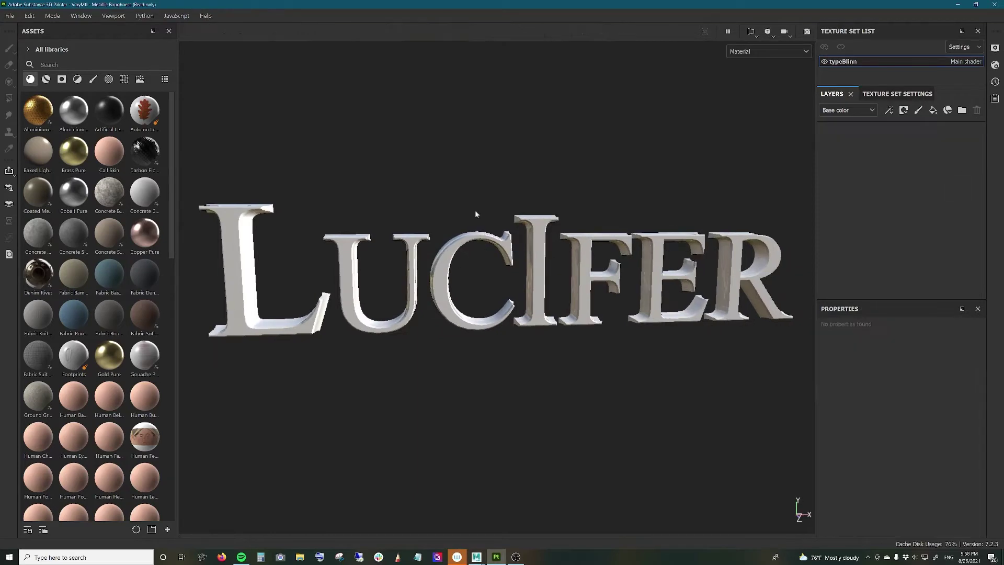
{"action": "left_click", "coordinate": [46, 78]}
{"action": "scroll", "coordinate": [119, 392], "scroll_direction": "down", "scroll_amount": 3}
{"action": "scroll", "coordinate": [118, 393], "scroll_direction": "down", "scroll_amount": 3}
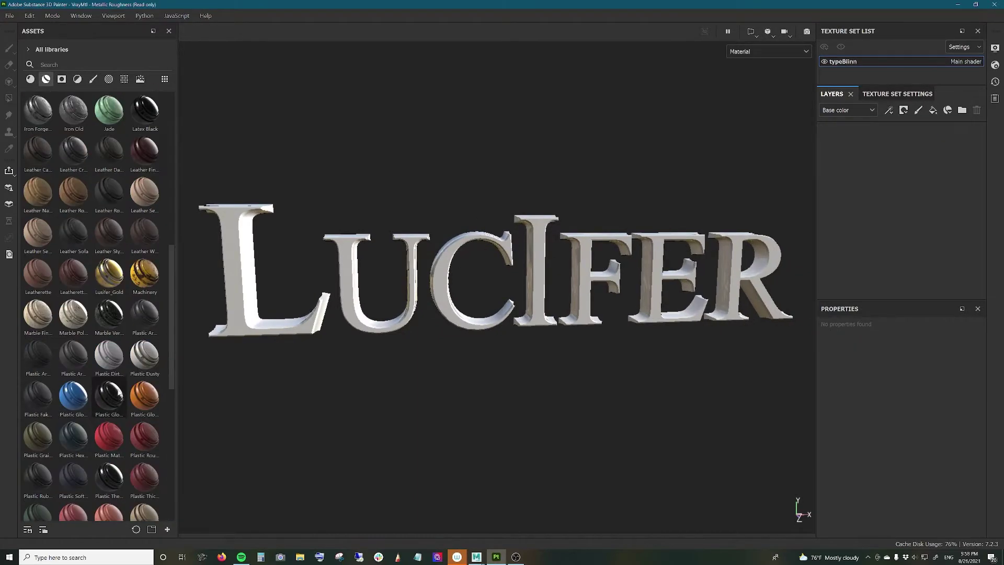
{"action": "scroll", "coordinate": [118, 392], "scroll_direction": "down", "scroll_amount": 3}
{"action": "scroll", "coordinate": [141, 402], "scroll_direction": "up", "scroll_amount": 9}
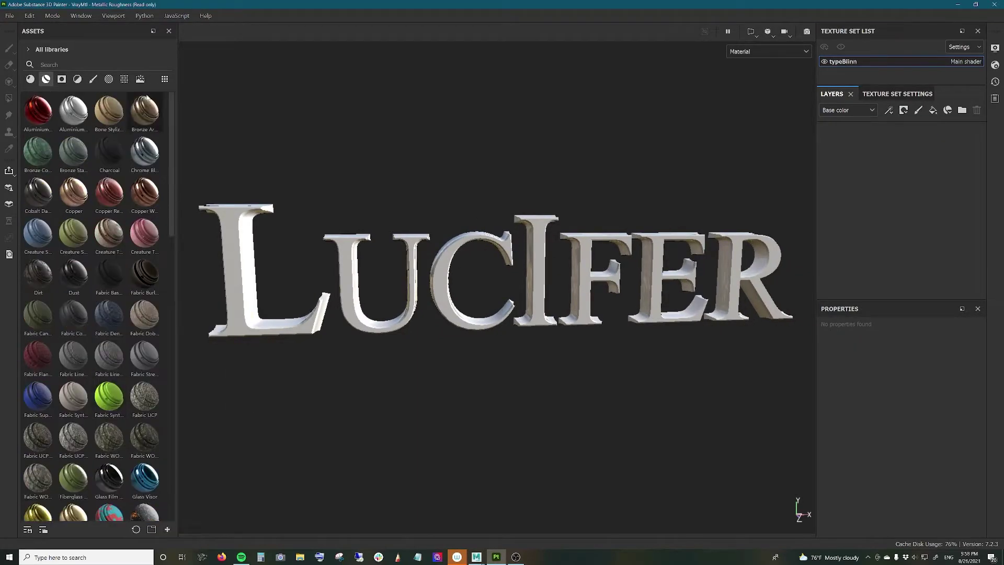
{"action": "scroll", "coordinate": [115, 313], "scroll_direction": "down", "scroll_amount": 6}
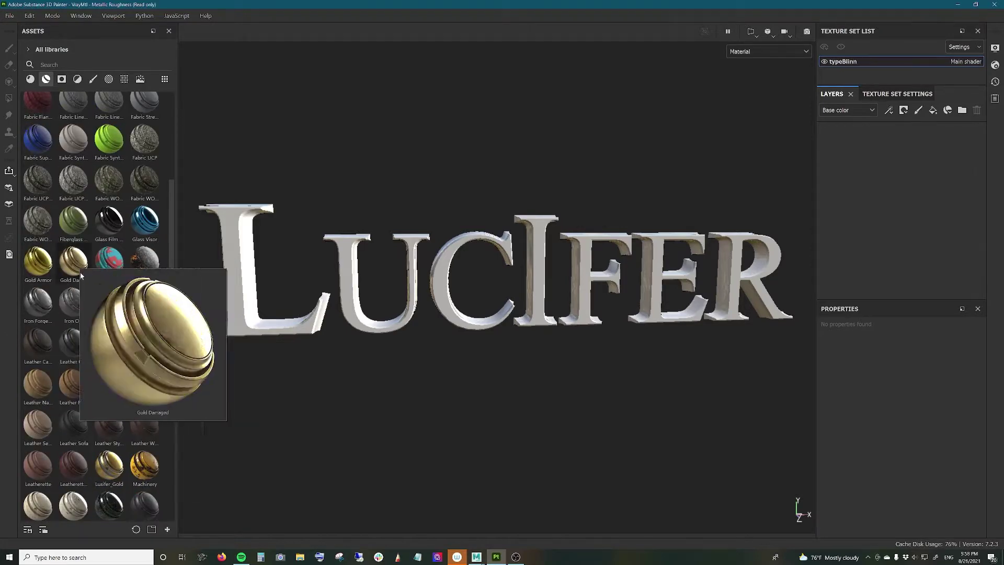
- Apply Lusifer_Gold to the LUCIFER text and open its Dirt generator, leaving the pattern uninverted
{"action": "left_click_drag", "start_coordinate": [109, 463], "coordinate": [269, 332]}
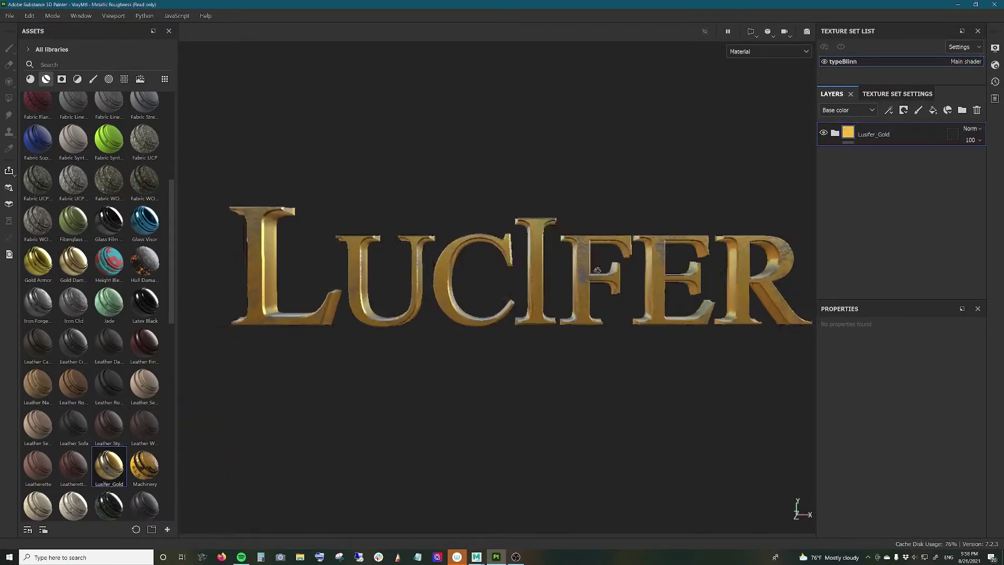
{"action": "left_click_drag", "start_coordinate": [605, 204], "coordinate": [574, 279], "text": "alt"}
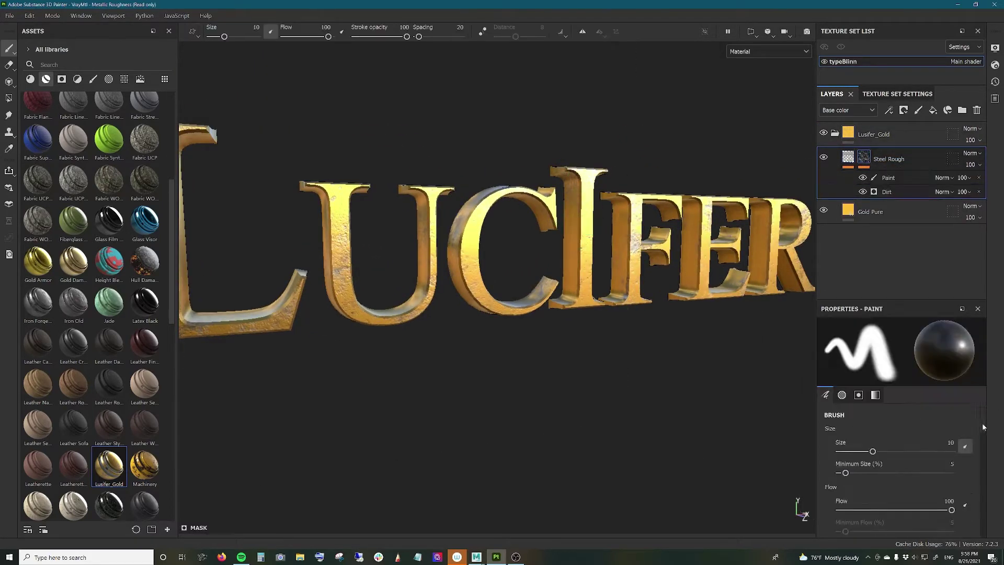
{"action": "scroll", "coordinate": [983, 427], "scroll_direction": "down", "scroll_amount": 2}
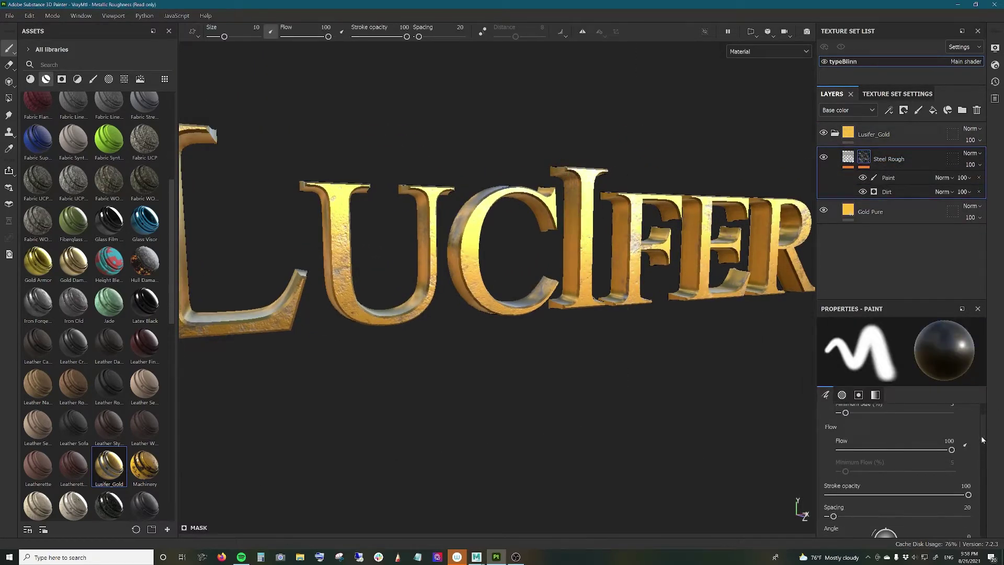
{"action": "left_click", "coordinate": [905, 192]}
{"action": "left_click", "coordinate": [930, 405]}
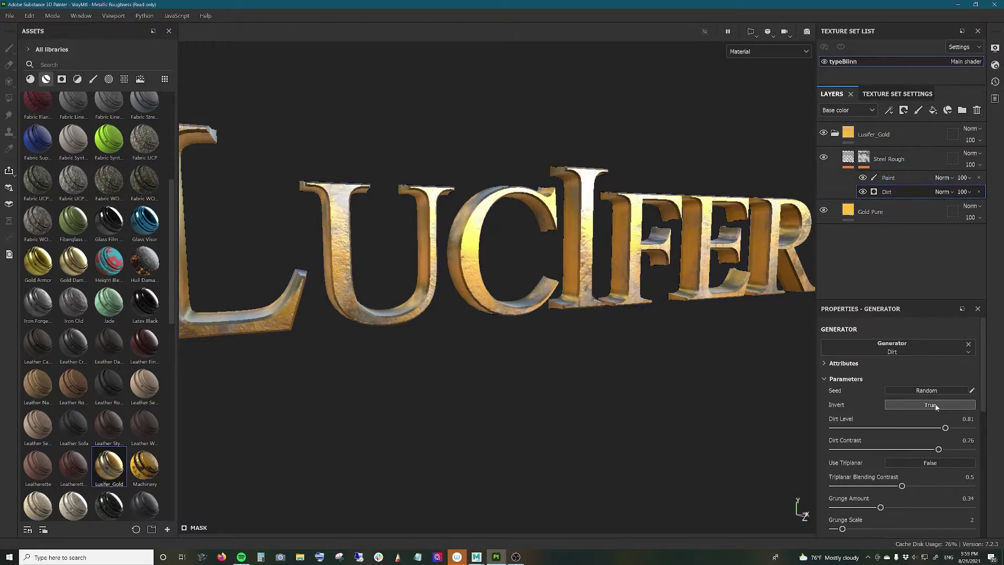
{"action": "mouse_move", "coordinate": [661, 340]}
{"action": "left_mouse_down", "text": "alt"}
{"action": "mouse_move", "coordinate": [515, 326]}
{"action": "mouse_move", "coordinate": [469, 367]}
{"action": "mouse_move", "coordinate": [556, 350]}
{"action": "left_mouse_up", "text": "alt"}
{"action": "key", "text": "ctrl+z"}
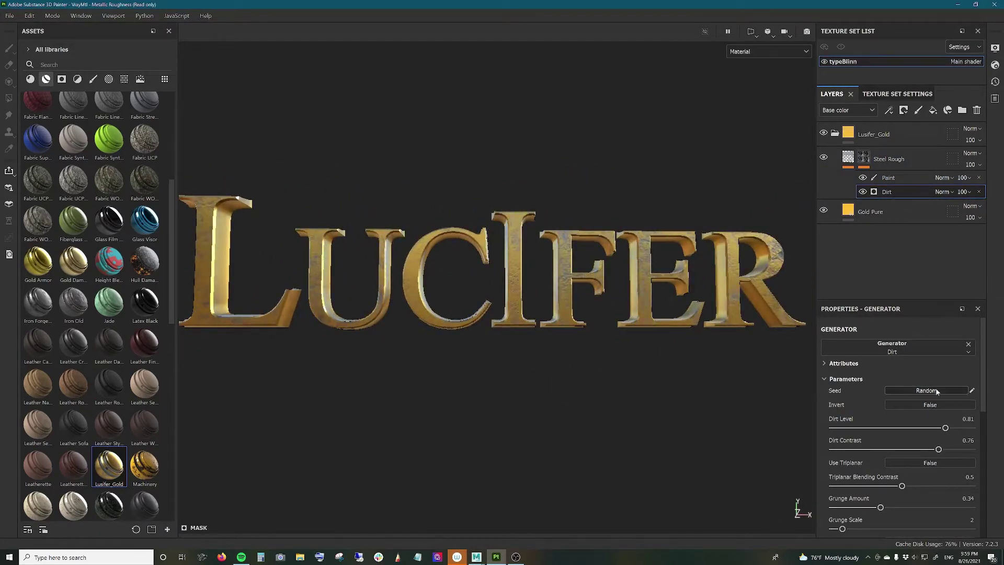
- Raise the dirt level and increase the dirt contrast to 0.9
{"action": "left_click_drag", "start_coordinate": [947, 429], "coordinate": [958, 450]}
{"action": "scroll", "coordinate": [544, 204], "scroll_direction": "up", "scroll_amount": 5}
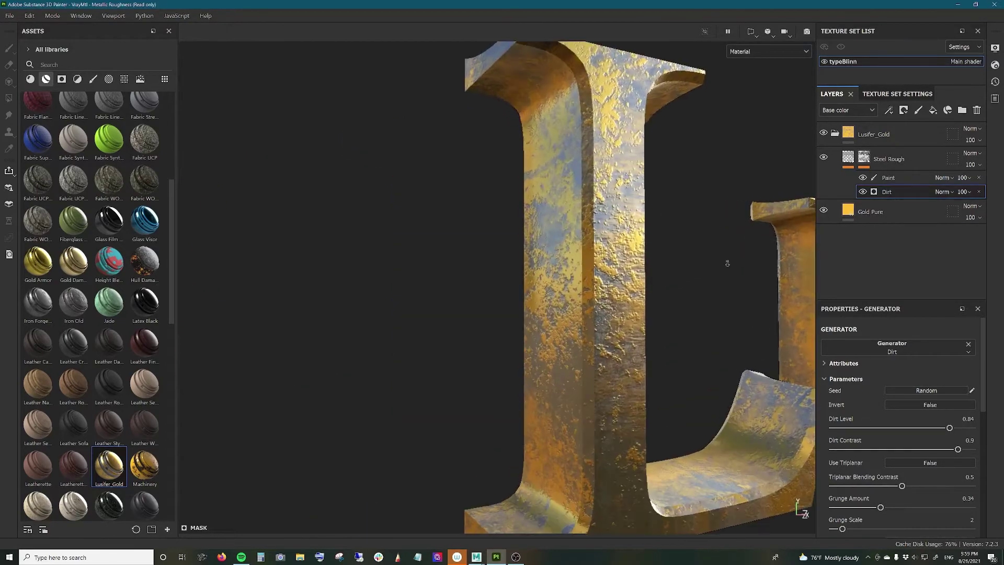
{"action": "mouse_move", "coordinate": [548, 202]}
{"action": "left_mouse_down", "text": "alt"}
{"action": "mouse_move", "coordinate": [589, 209]}
{"action": "mouse_move", "coordinate": [560, 209]}
{"action": "left_mouse_up", "text": "alt"}
{"action": "scroll", "coordinate": [529, 265], "scroll_direction": "down", "scroll_amount": 5}
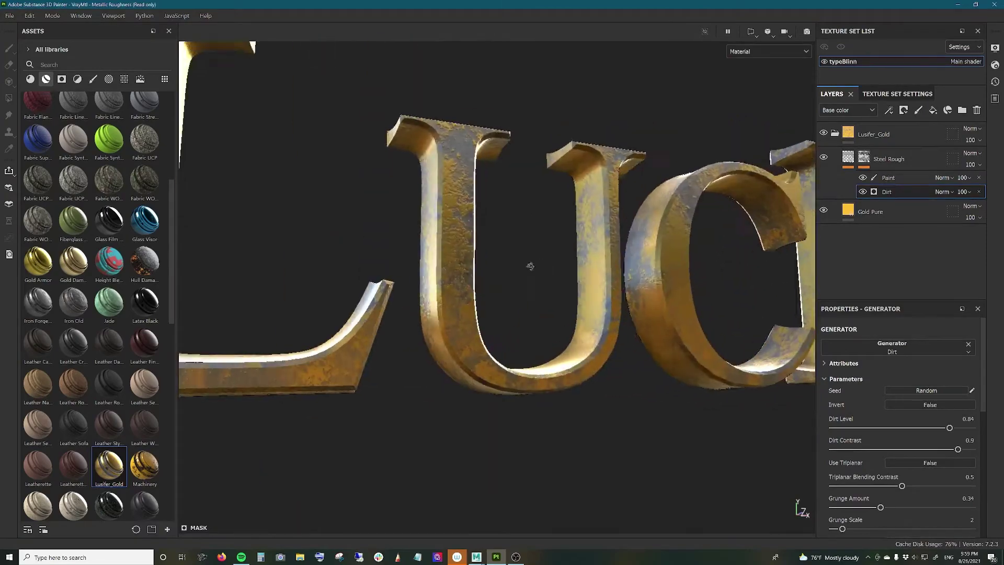
{"action": "mouse_move", "coordinate": [528, 265]}
{"action": "left_mouse_down", "text": "alt"}
{"action": "mouse_move", "coordinate": [399, 331]}
{"action": "mouse_move", "coordinate": [514, 343]}
{"action": "mouse_move", "coordinate": [461, 321]}
{"action": "mouse_move", "coordinate": [496, 296]}
{"action": "mouse_move", "coordinate": [560, 294]}
{"action": "mouse_move", "coordinate": [518, 306]}
{"action": "left_mouse_up", "text": "alt"}
{"action": "scroll", "coordinate": [560, 294], "scroll_direction": "down", "scroll_amount": 5}
{"action": "scroll", "coordinate": [519, 305], "scroll_direction": "up", "scroll_amount": 3}
{"action": "mouse_move", "coordinate": [437, 303]}
{"action": "left_mouse_down", "text": "alt"}
{"action": "mouse_move", "coordinate": [572, 307]}
{"action": "mouse_move", "coordinate": [466, 354]}
{"action": "left_mouse_up", "text": "alt"}
{"action": "scroll", "coordinate": [466, 354], "scroll_direction": "up", "scroll_amount": 2}
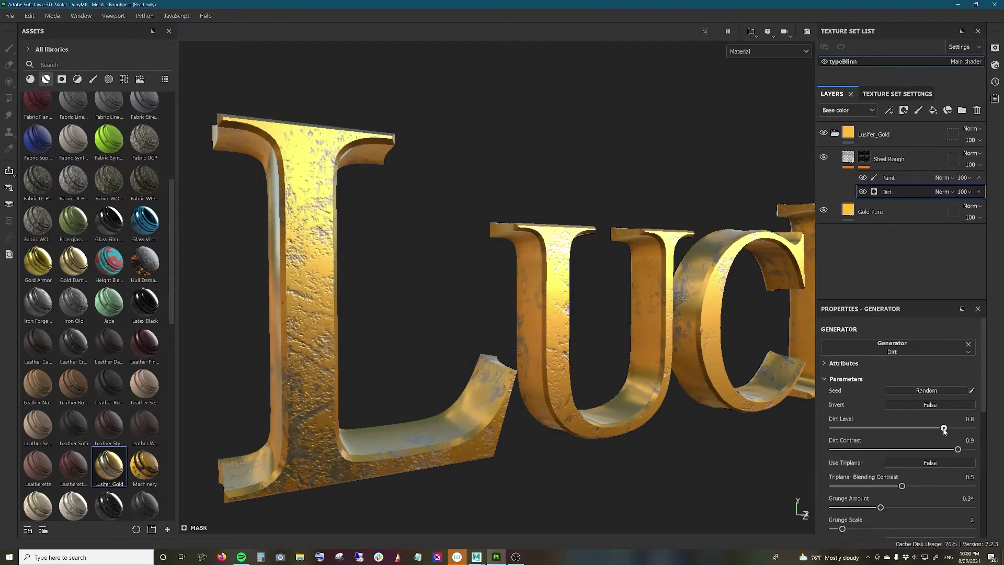
- Lower the dirt level to 0.81 and set the grunge scale to 3
{"action": "left_click_drag", "start_coordinate": [950, 429], "coordinate": [946, 428]}
{"action": "scroll", "coordinate": [353, 379], "scroll_direction": "up", "scroll_amount": 2}
{"action": "mouse_move", "coordinate": [418, 339]}
{"action": "left_mouse_down", "text": "alt"}
{"action": "mouse_move", "coordinate": [353, 379]}
{"action": "mouse_move", "coordinate": [437, 318]}
{"action": "left_mouse_up", "text": "alt"}
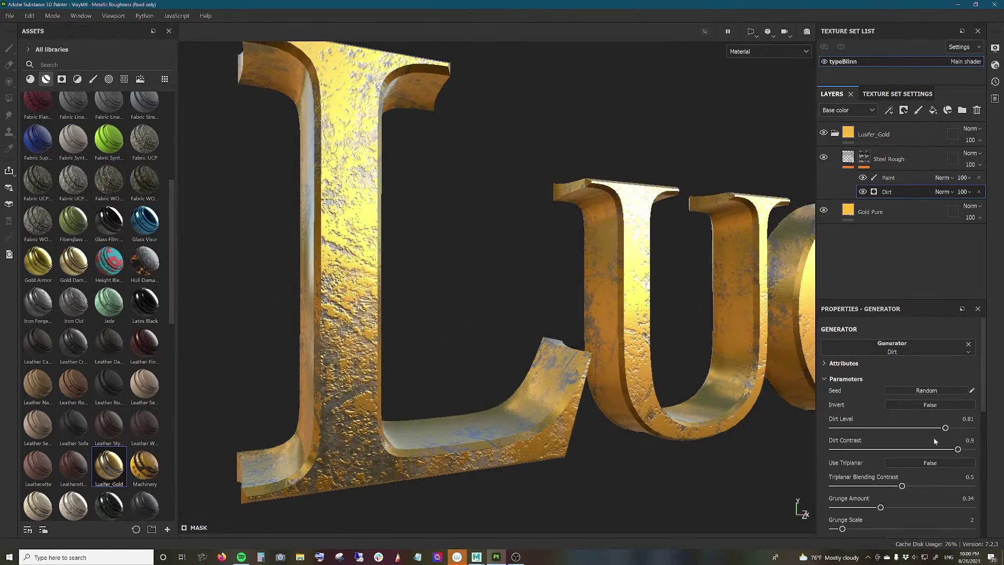
{"action": "left_click", "coordinate": [928, 464]}
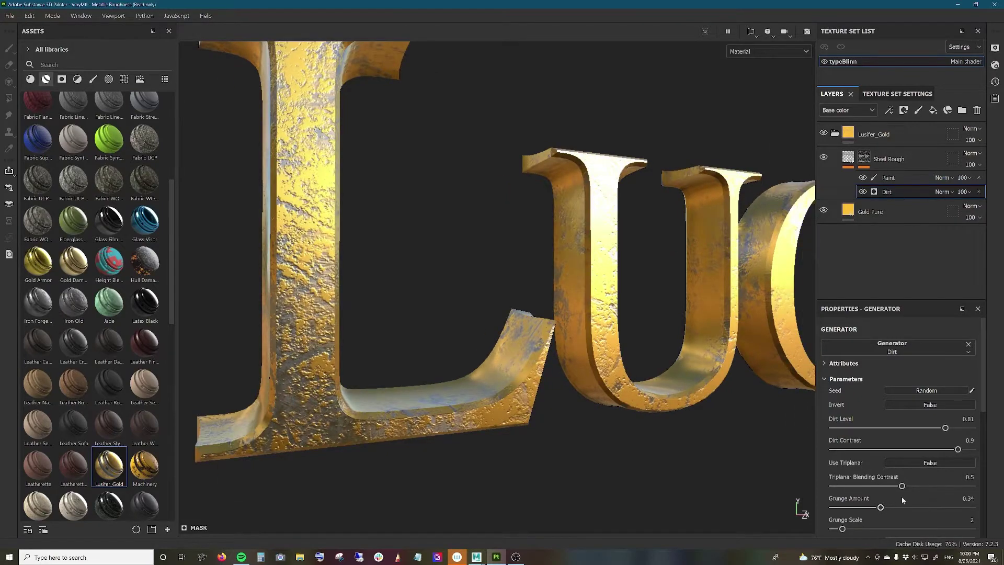
{"action": "scroll", "coordinate": [901, 499], "scroll_direction": "down", "scroll_amount": 1}
{"action": "left_click_drag", "start_coordinate": [842, 466], "coordinate": [850, 466]}
{"action": "mouse_move", "coordinate": [522, 262]}
{"action": "left_mouse_down", "text": "alt"}
{"action": "mouse_move", "coordinate": [388, 275]}
{"action": "mouse_move", "coordinate": [603, 303]}
{"action": "mouse_move", "coordinate": [513, 323]}
{"action": "mouse_move", "coordinate": [539, 288]}
{"action": "mouse_move", "coordinate": [684, 366]}
{"action": "left_mouse_up", "text": "alt"}
{"action": "scroll", "coordinate": [513, 323], "scroll_direction": "down", "scroll_amount": 3}
{"action": "scroll", "coordinate": [513, 323], "scroll_direction": "up", "scroll_amount": 2}
{"action": "scroll", "coordinate": [513, 322], "scroll_direction": "up", "scroll_amount": 2}
- Collapse the Lusifer_Gold folder and export the mesh to the Lucifer_Text/New folder
{"action": "left_click", "coordinate": [835, 134]}
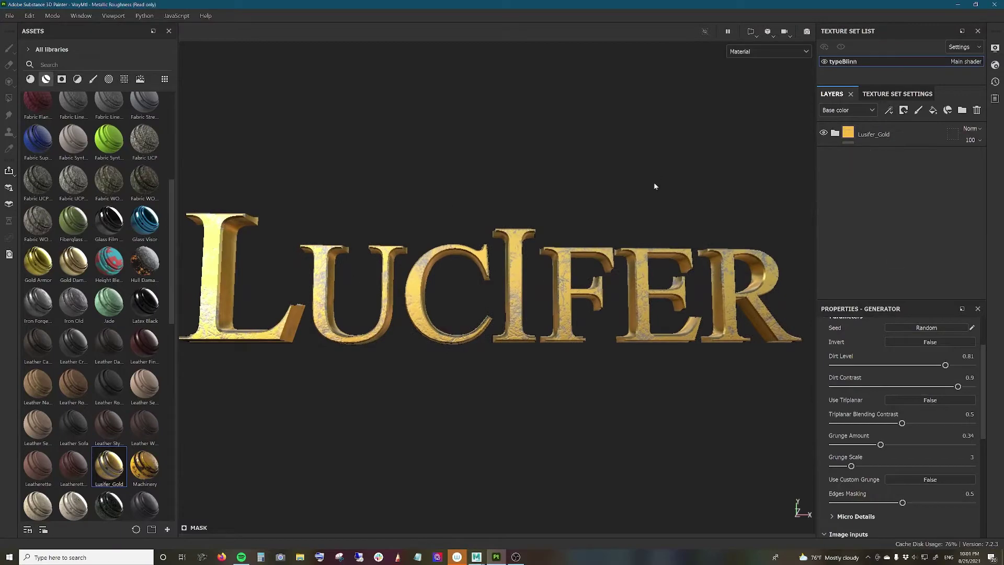
{"action": "left_click", "coordinate": [10, 15]}
{"action": "left_click", "coordinate": [52, 191]}
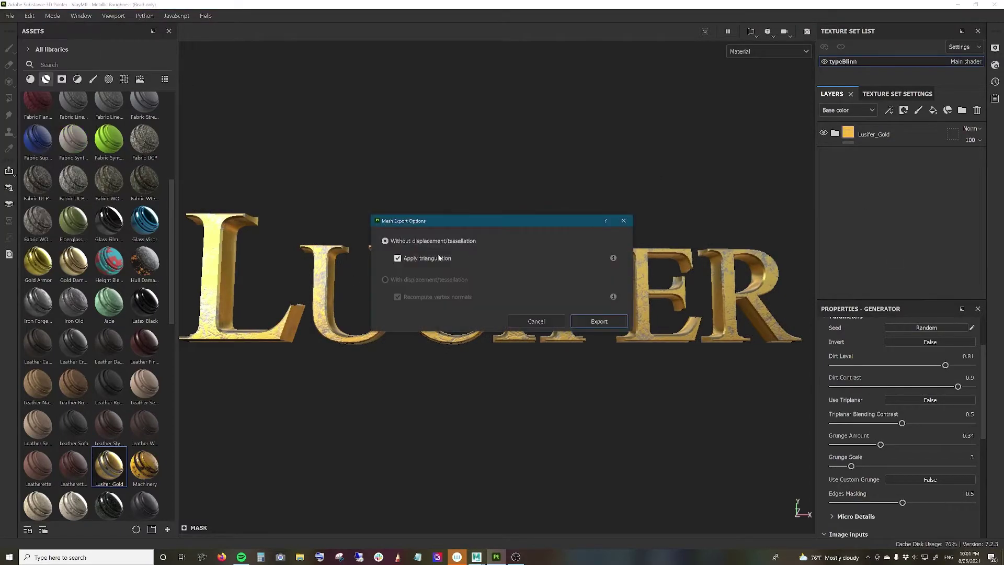
{"action": "left_click", "coordinate": [581, 320]}
{"action": "double_click", "coordinate": [218, 131]}
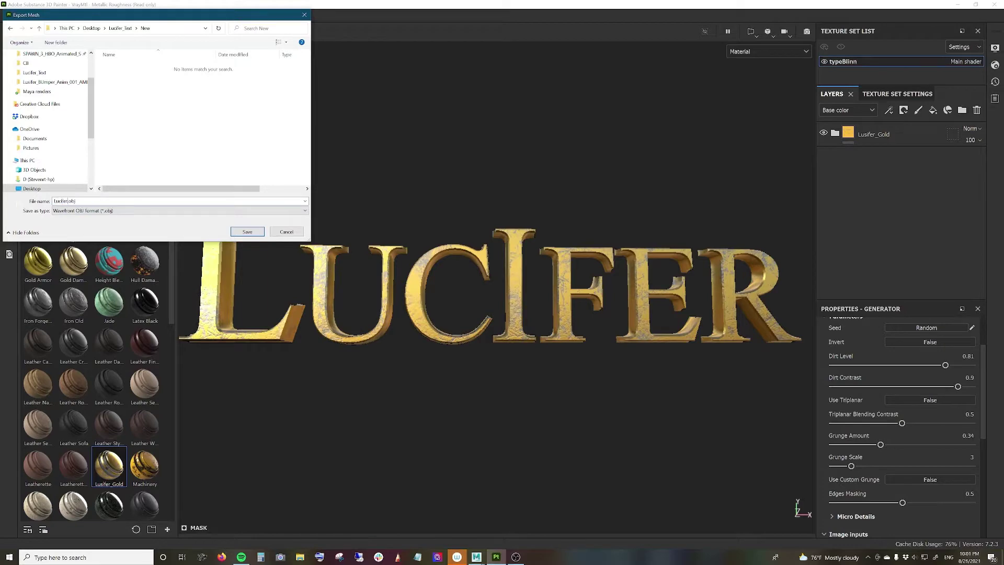
{"action": "key", "text": "Return"}
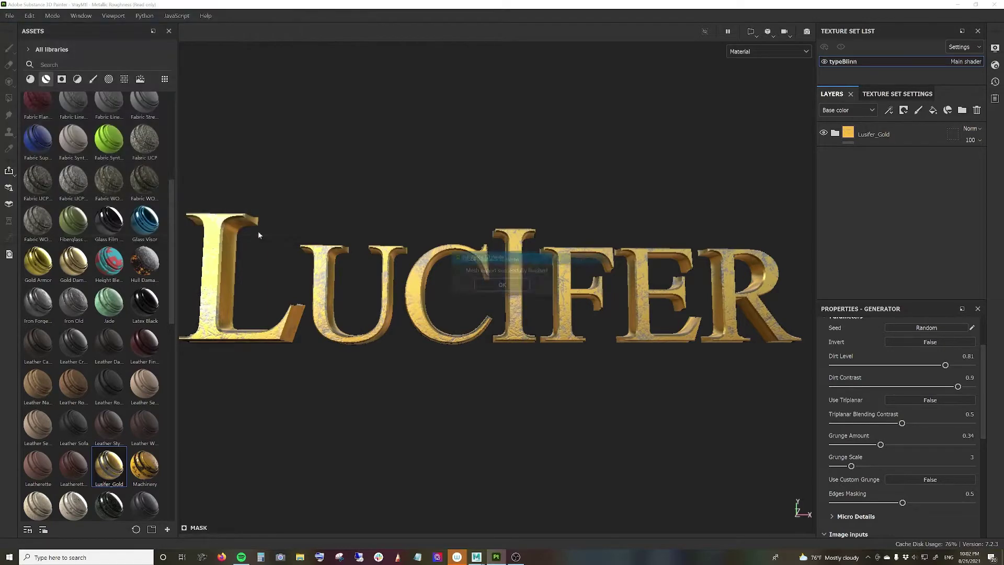
{"action": "left_click", "coordinate": [9, 16]}
- Export textures to Lucifer_Text/New using the Redshift (rsMaterial) template as png
{"action": "left_click", "coordinate": [90, 49]}
{"action": "left_click", "coordinate": [486, 144]}
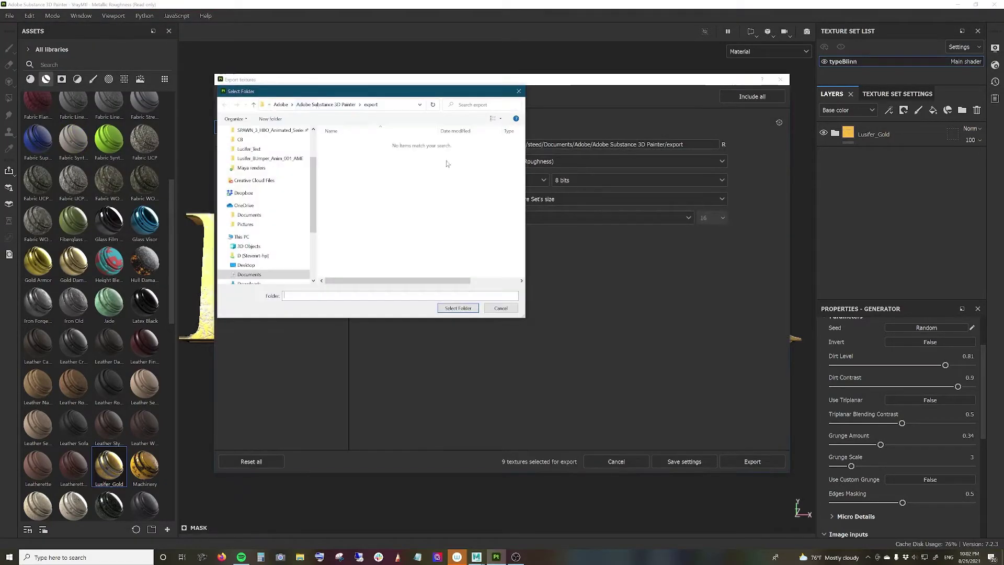
{"action": "left_click", "coordinate": [264, 266]}
{"action": "double_click", "coordinate": [349, 154]}
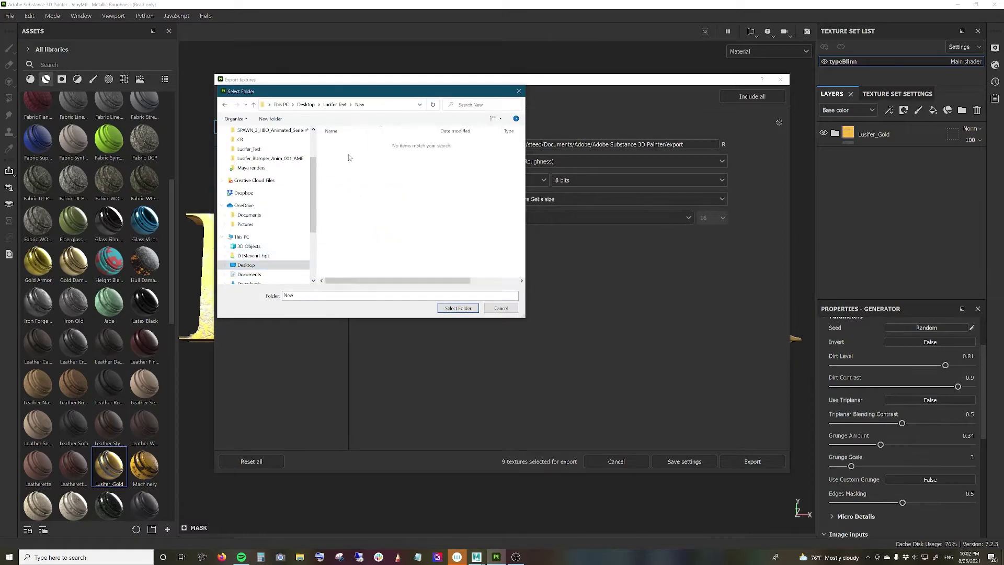
{"action": "type", "text": "textures"}
{"action": "left_click", "coordinate": [457, 308]}
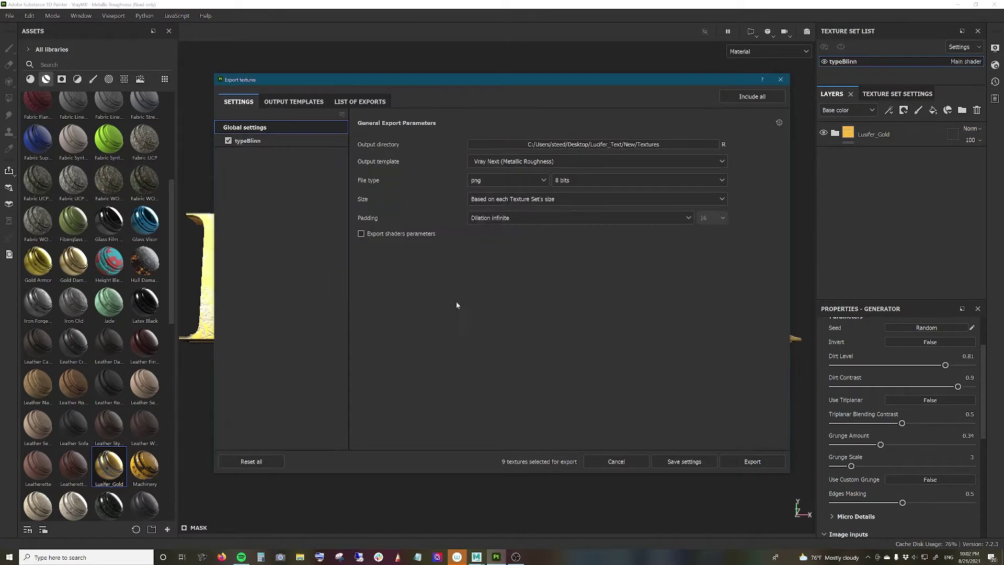
{"action": "left_click", "coordinate": [590, 162]}
{"action": "scroll", "coordinate": [570, 226], "scroll_direction": "up", "scroll_amount": 5}
{"action": "left_click", "coordinate": [530, 196]}
{"action": "left_click", "coordinate": [530, 181]}
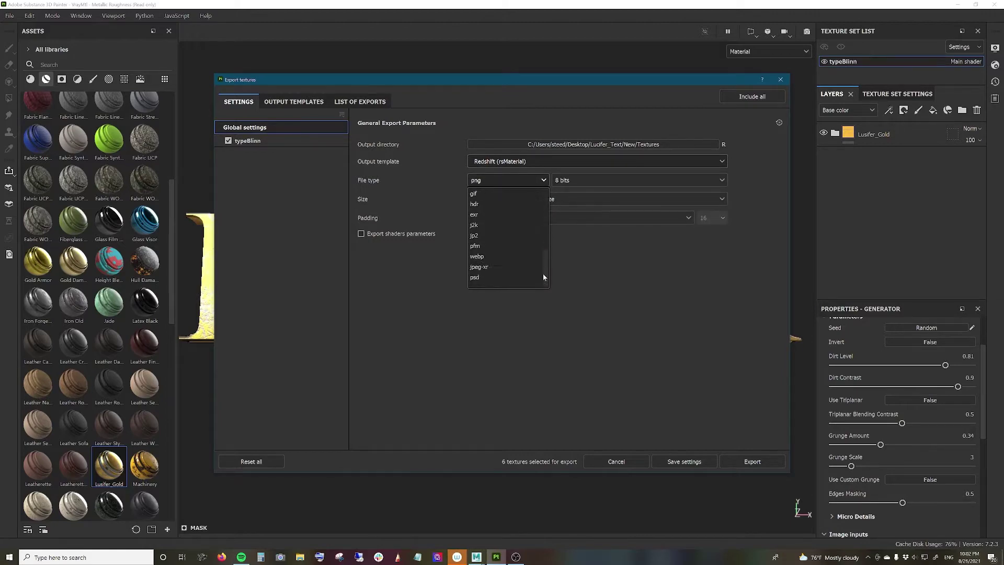
{"action": "key", "text": "Escape"}
{"action": "left_click", "coordinate": [752, 461]}
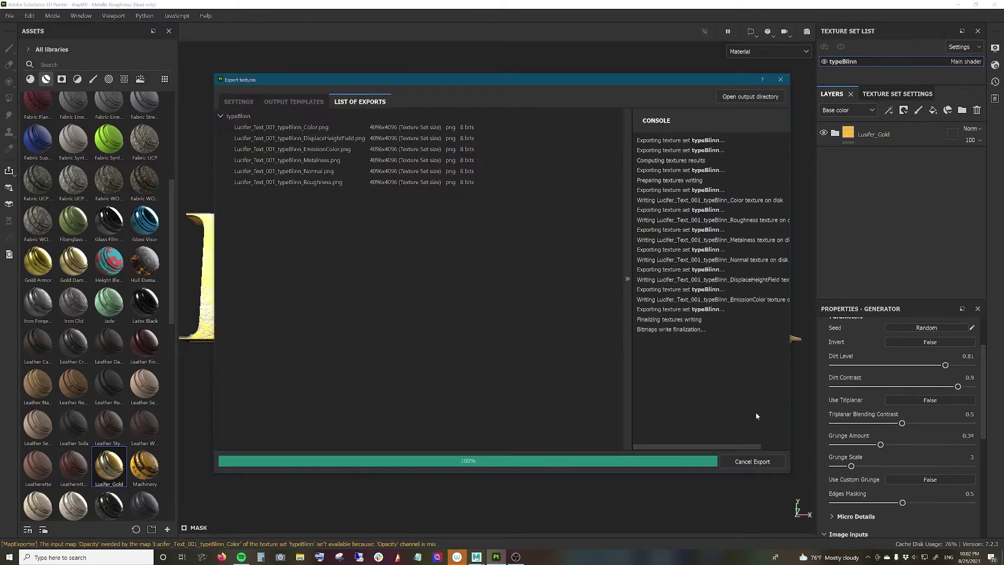
- Save the Substance Painter project as Lucifer_Text_001
{"action": "left_click", "coordinate": [780, 79]}
{"action": "left_click", "coordinate": [9, 15]}
{"action": "left_click", "coordinate": [31, 129]}
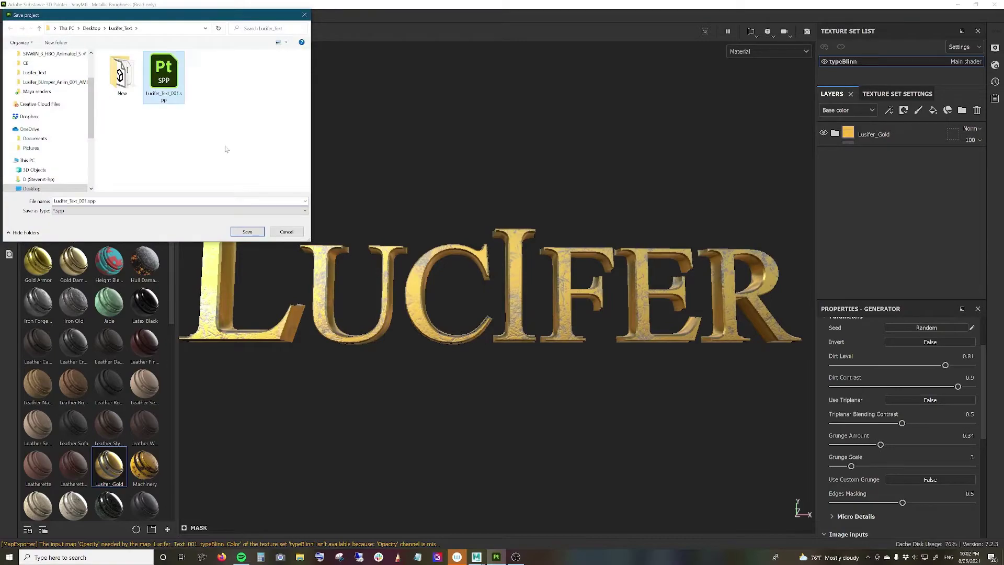
{"action": "left_click", "coordinate": [246, 232]}
- Back in Maya, open the Lusifer_Text_003 scene without saving the untitled one
{"action": "left_click", "coordinate": [993, 6]}
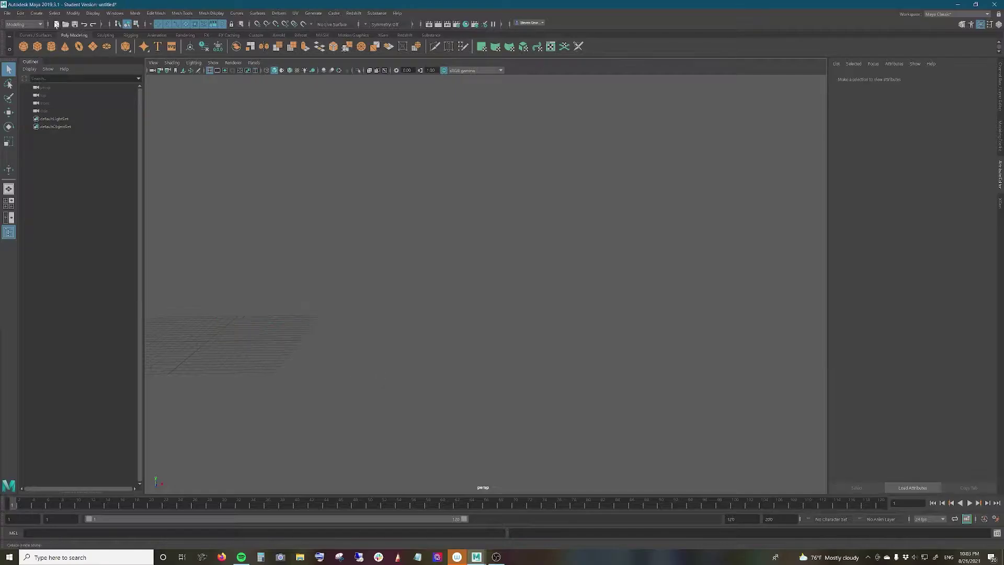
{"action": "left_click", "coordinate": [8, 13]}
{"action": "left_click", "coordinate": [26, 44]}
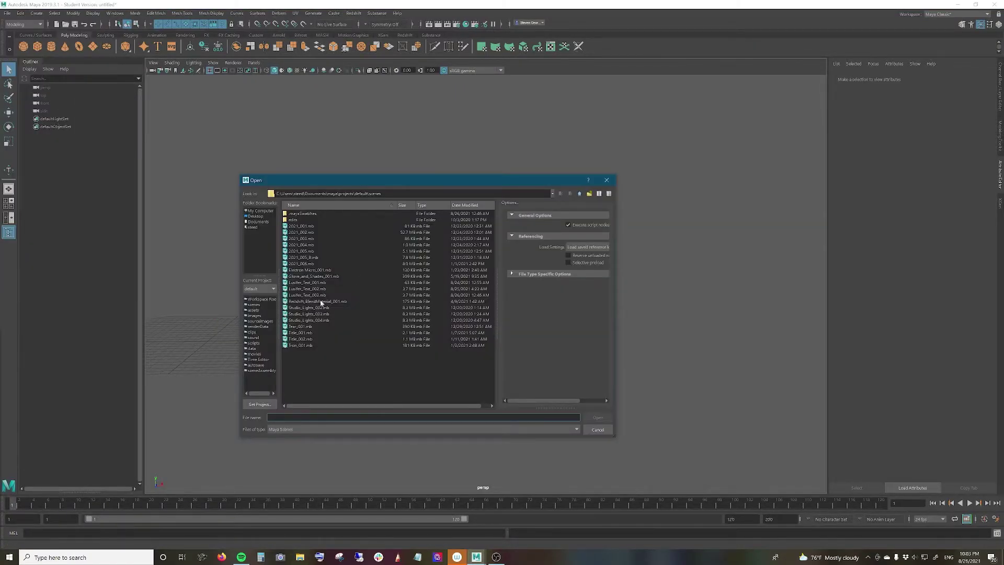
{"action": "left_click", "coordinate": [309, 295]}
{"action": "double_click", "coordinate": [308, 295]}
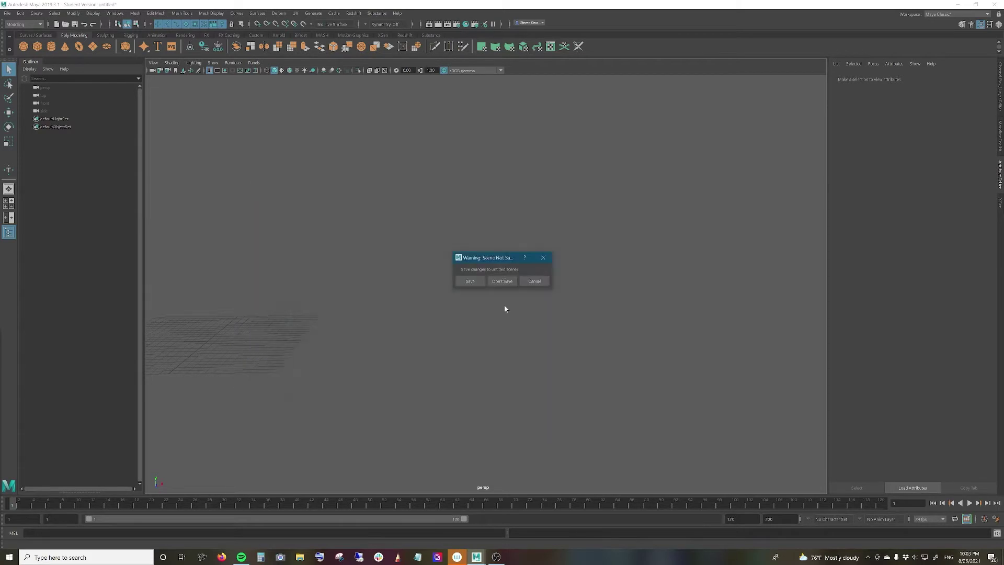
{"action": "left_click", "coordinate": [486, 282]}
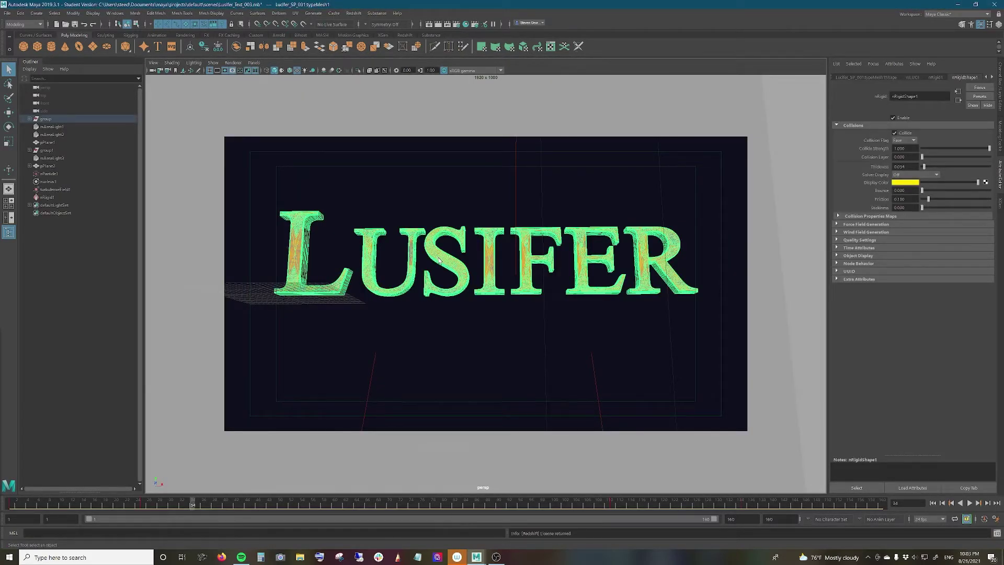
- Import the exported LUCIFER mesh file into the scene
{"action": "left_click", "coordinate": [7, 13]}
{"action": "left_click", "coordinate": [26, 103]}
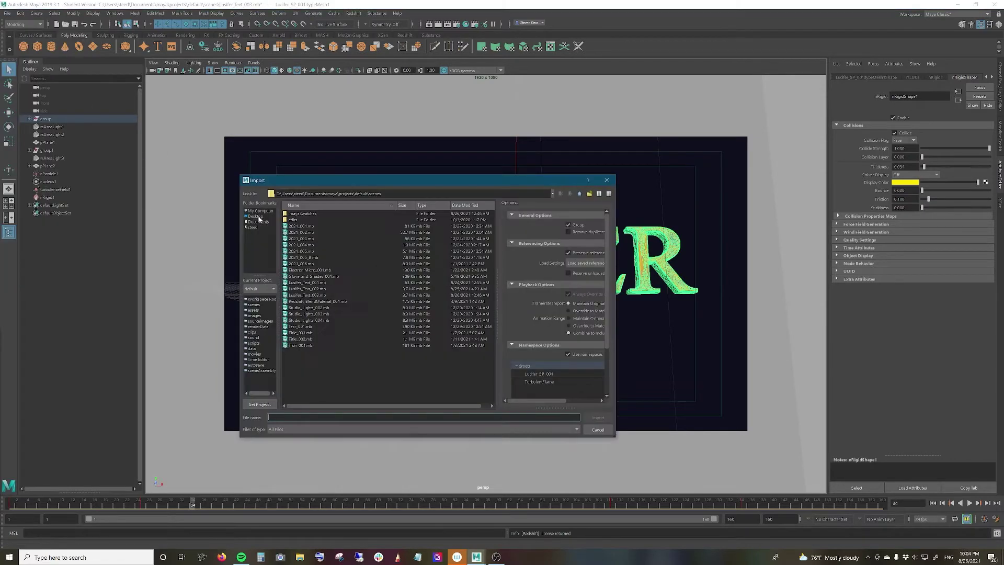
{"action": "left_click", "coordinate": [306, 225]}
{"action": "left_click", "coordinate": [597, 417]}
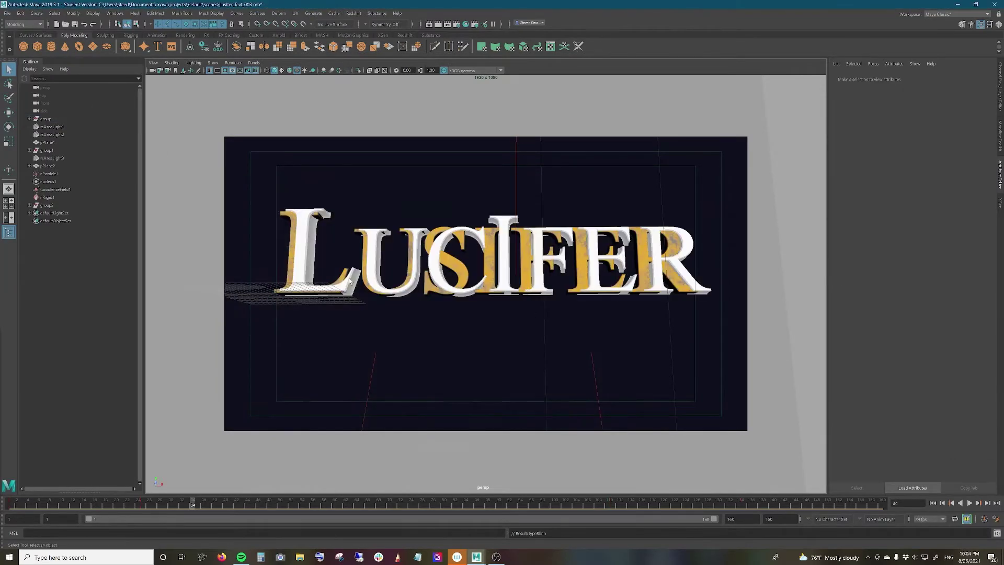
- Slide the imported LUCIFER text left and parent-constrain it to the first text
{"action": "left_click_drag", "start_coordinate": [324, 295], "coordinate": [317, 294]}
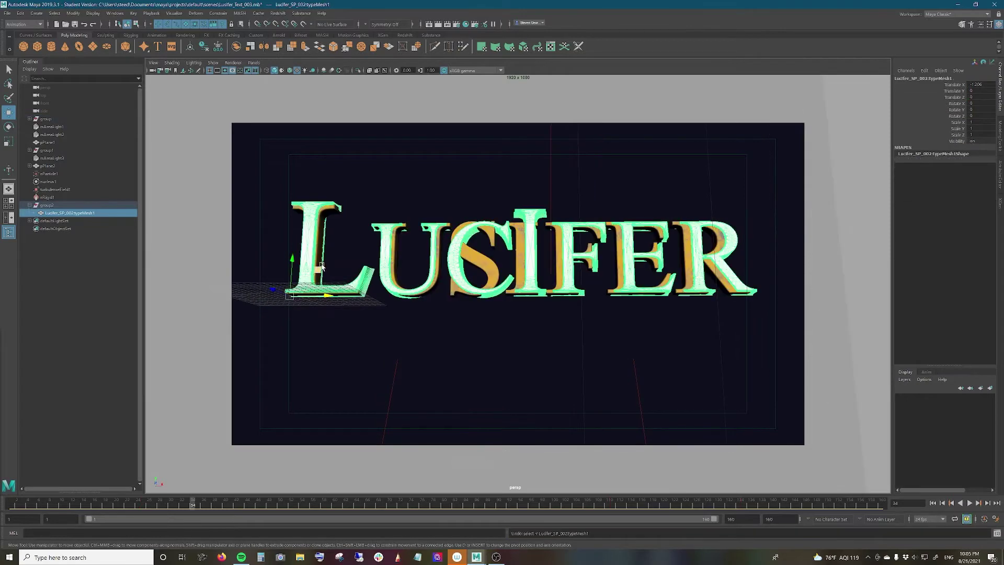
{"action": "left_click", "coordinate": [218, 13]}
{"action": "left_click", "coordinate": [226, 34]}
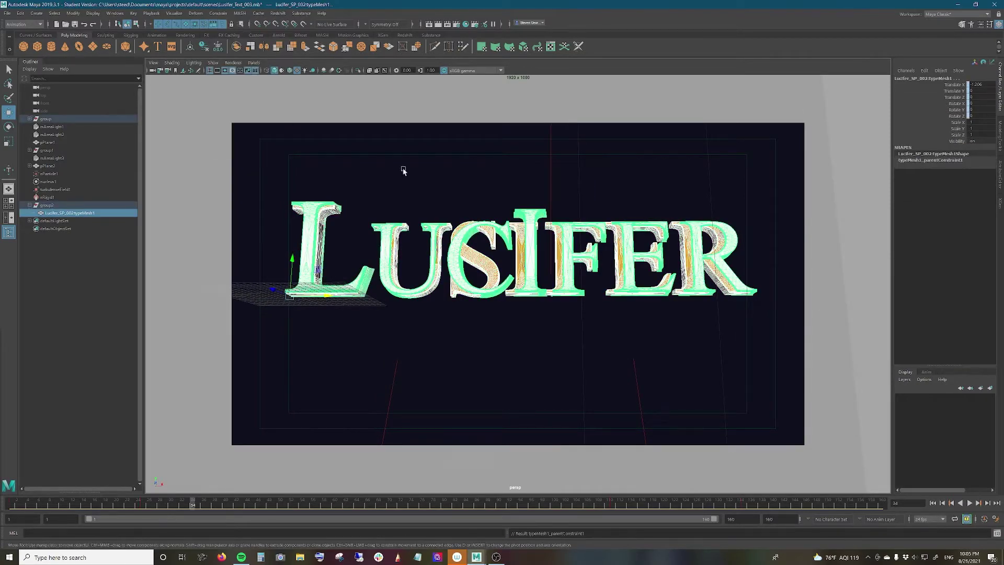
- Play back the animation twice to verify the constraint, then save the scene
{"action": "left_click", "coordinate": [970, 503]}
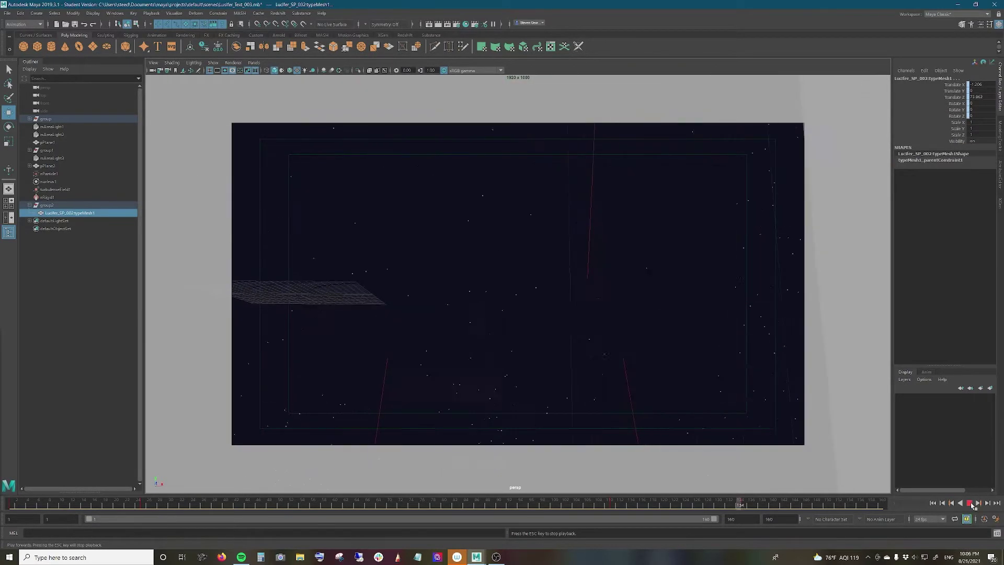
{"action": "left_click", "coordinate": [970, 503]}
{"action": "left_click", "coordinate": [502, 268]}
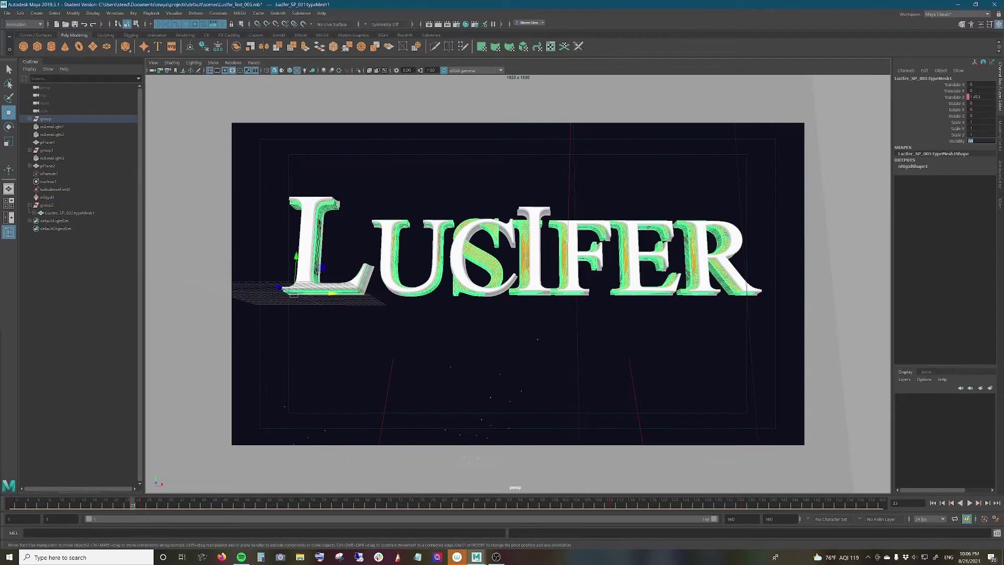
{"action": "left_click", "coordinate": [970, 503]}
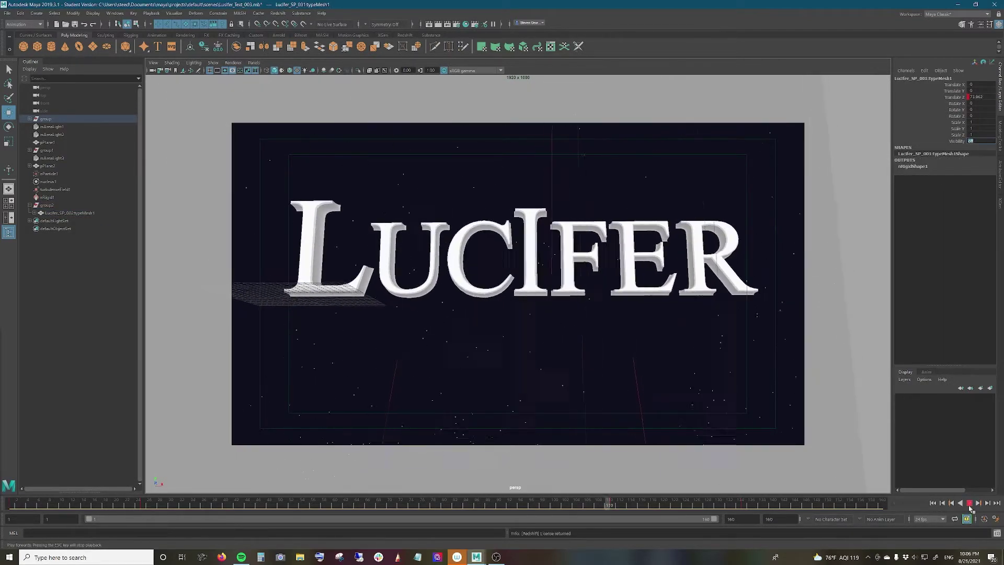
{"action": "left_click", "coordinate": [970, 503]}
{"action": "left_click", "coordinate": [8, 13]}
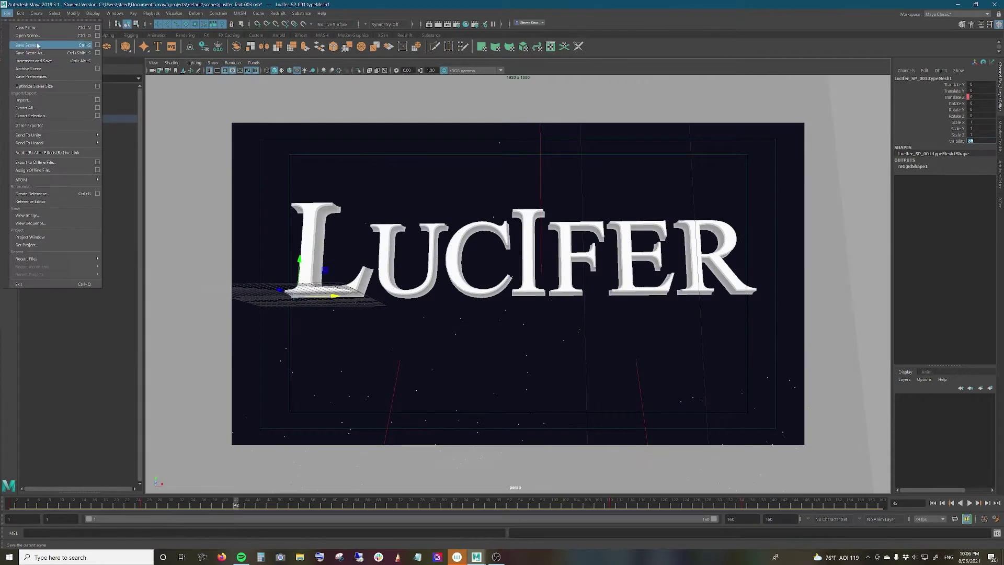
{"action": "left_click", "coordinate": [37, 45]}
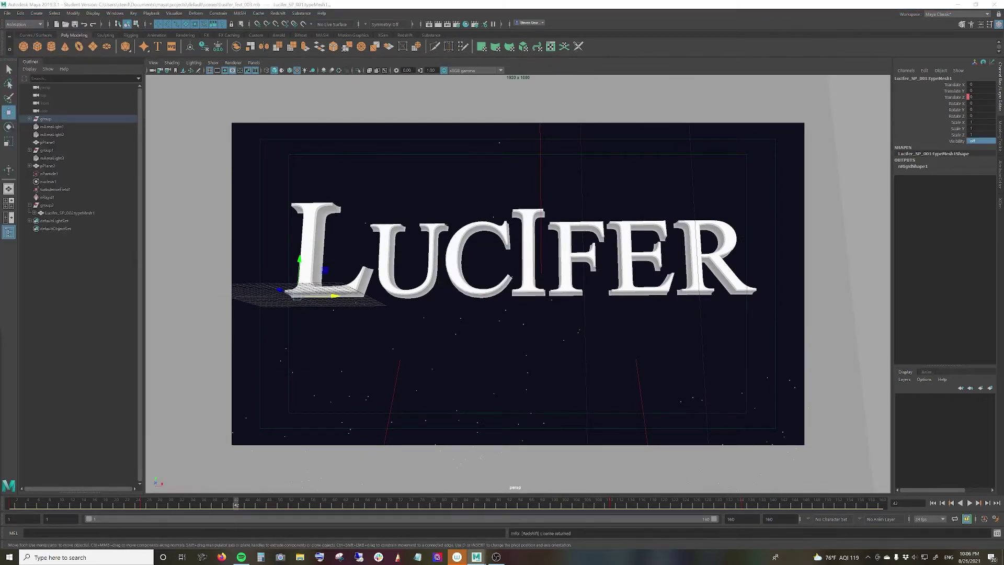
- Open Hypershade and assign a new Redshift Material to the LUCIFER text
{"action": "left_click", "coordinate": [466, 24]}
{"action": "left_click_drag", "start_coordinate": [418, 414], "coordinate": [542, 496]}
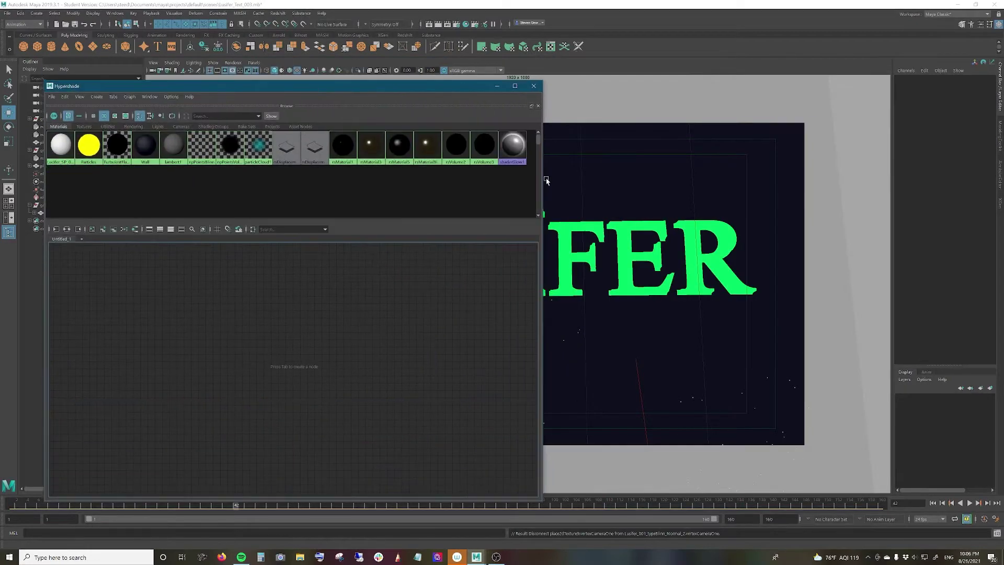
{"action": "left_click", "coordinate": [624, 230]}
{"action": "right_click_drag", "start_coordinate": [623, 230], "coordinate": [630, 428]}
{"action": "left_click", "coordinate": [410, 265]}
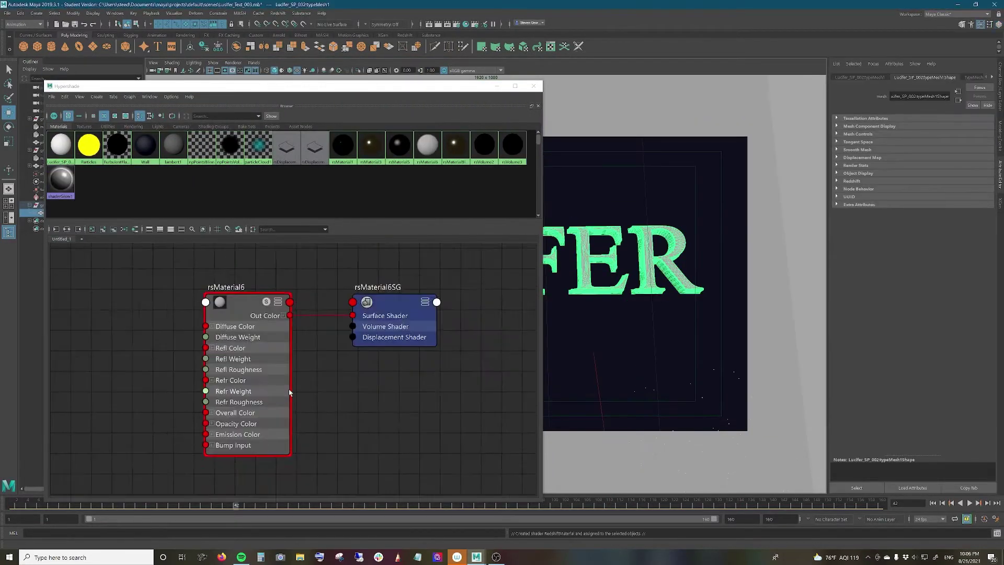
- Import Color.png from Lucifer_Text's Textures folder into the graph as the diffuse colour
{"action": "left_click", "coordinate": [300, 557]}
{"action": "double_click", "coordinate": [613, 193]}
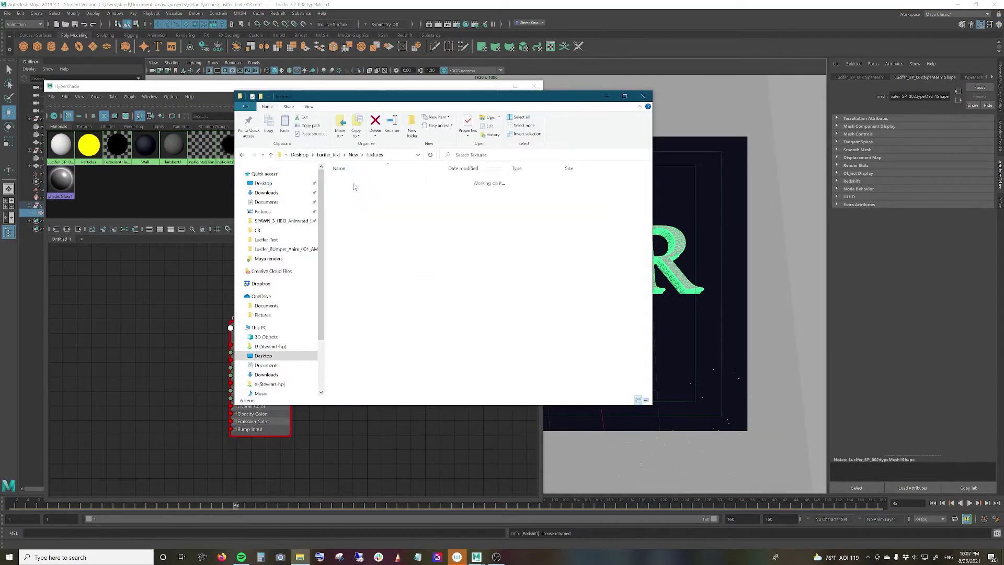
{"action": "double_click", "coordinate": [352, 180]}
{"action": "left_click_drag", "start_coordinate": [523, 187], "coordinate": [512, 286]}
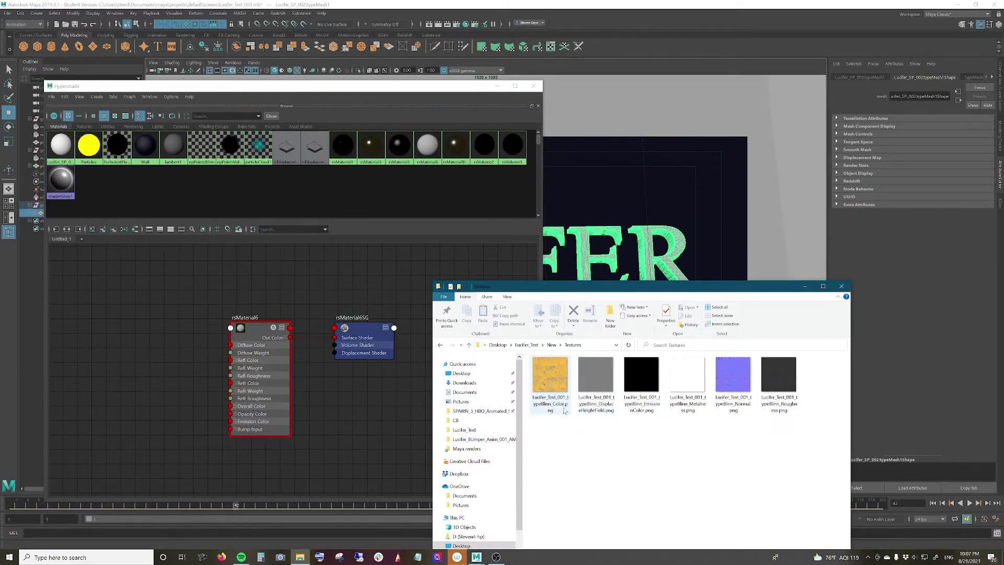
{"action": "left_click_drag", "start_coordinate": [552, 391], "coordinate": [172, 295]}
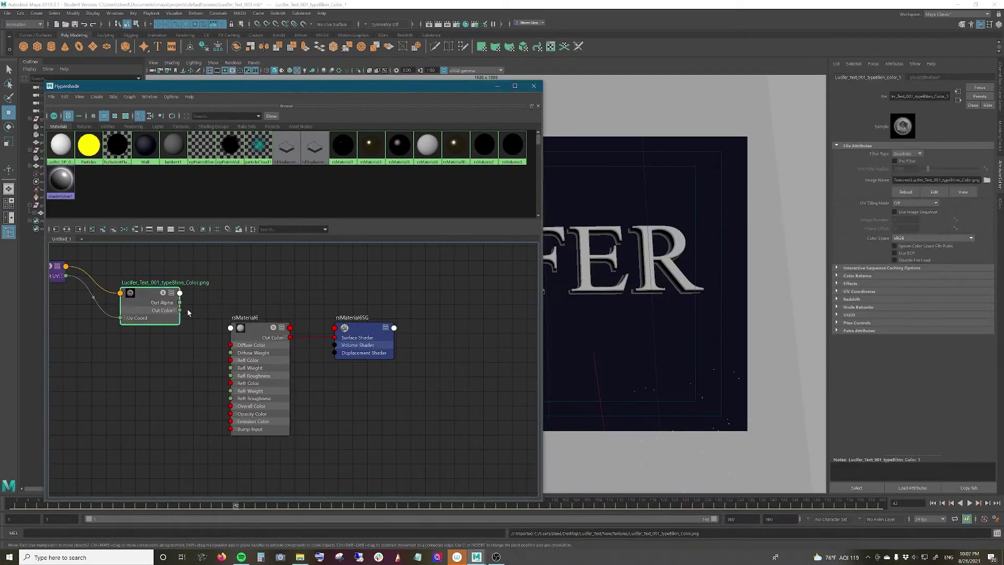
{"action": "left_click", "coordinate": [150, 300]}
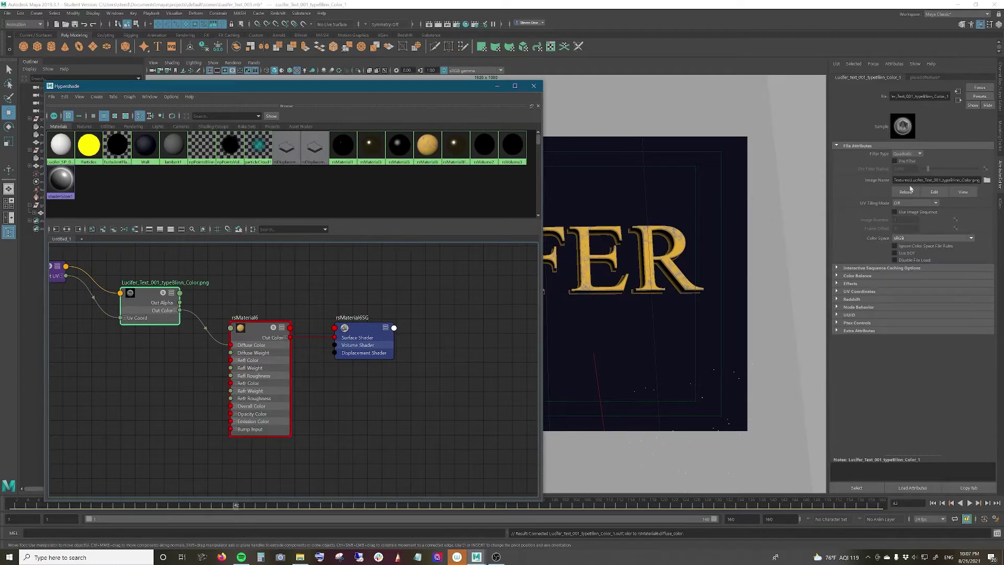
{"action": "key", "text": "alt+Tab"}
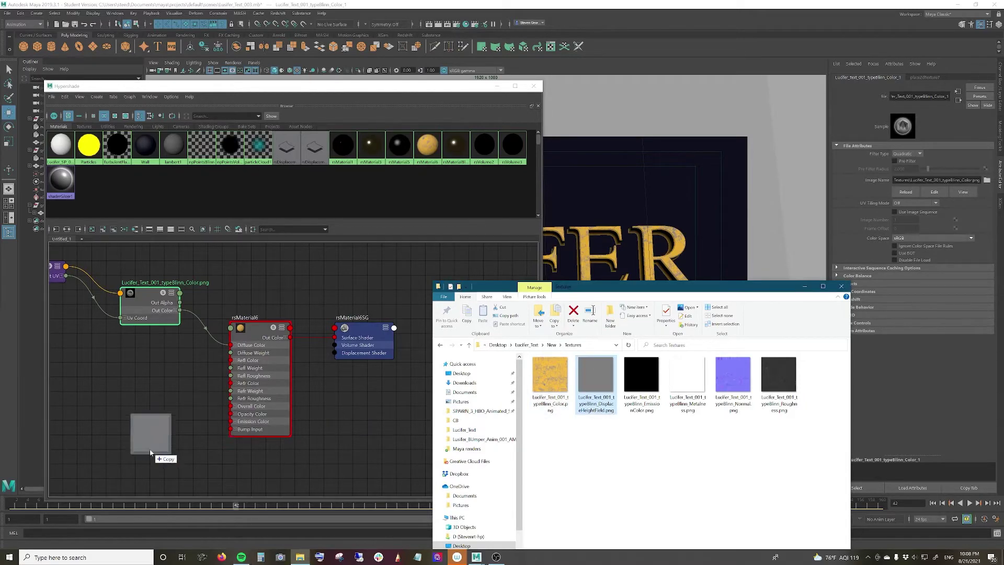
- Import DisplaceHeightField.png and create an rsDisplacement node driven by it
{"action": "left_click_drag", "start_coordinate": [594, 387], "coordinate": [251, 466]}
{"action": "left_click", "coordinate": [361, 395]}
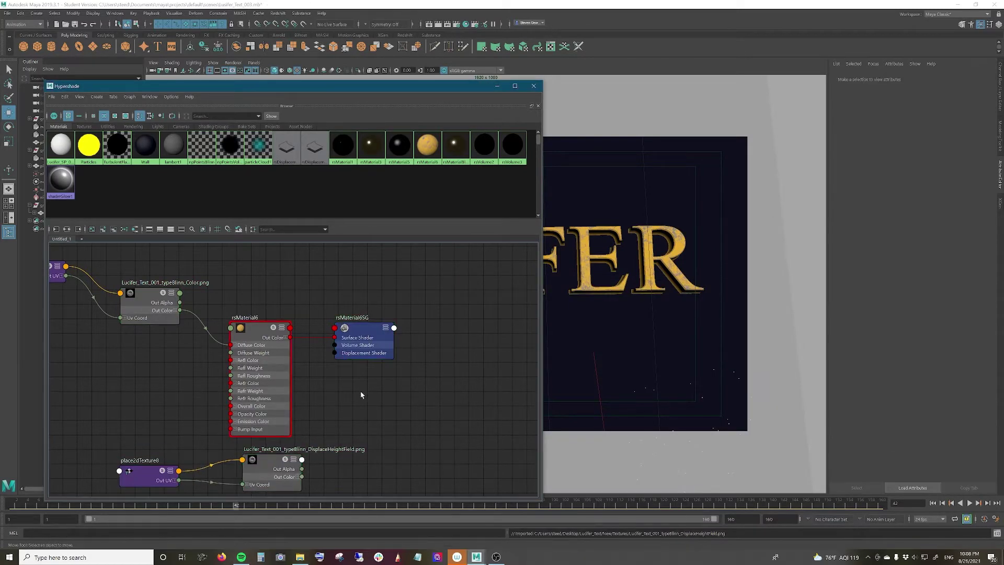
{"action": "type", "text": "displa"}
{"action": "key", "text": "Return"}
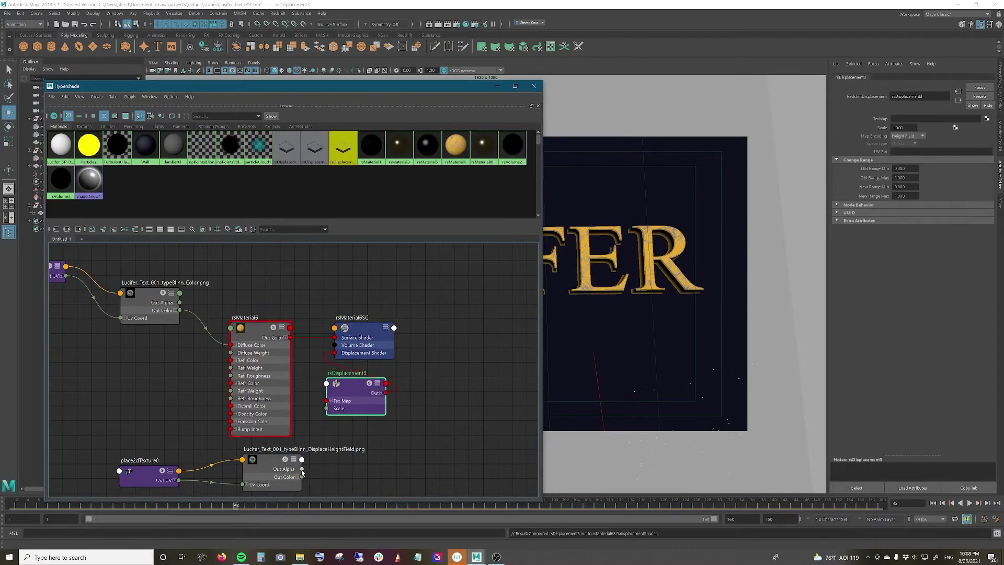
{"action": "left_click", "coordinate": [901, 127]}
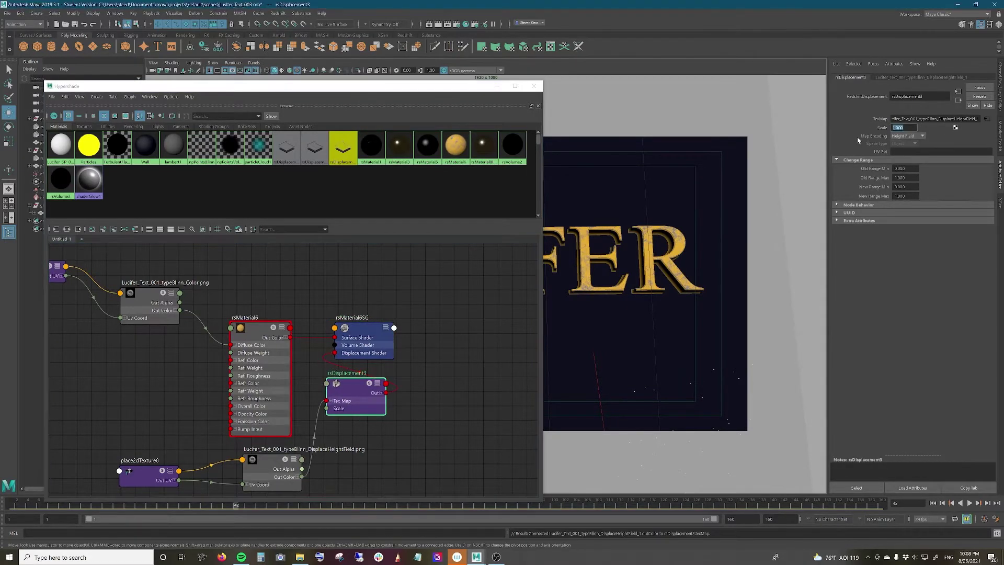
- Tidy the graph nodes and set the height-field texture's colour space to Raw
{"action": "left_click_drag", "start_coordinate": [257, 328], "coordinate": [266, 312]}
{"action": "left_click_drag", "start_coordinate": [152, 303], "coordinate": [157, 282]}
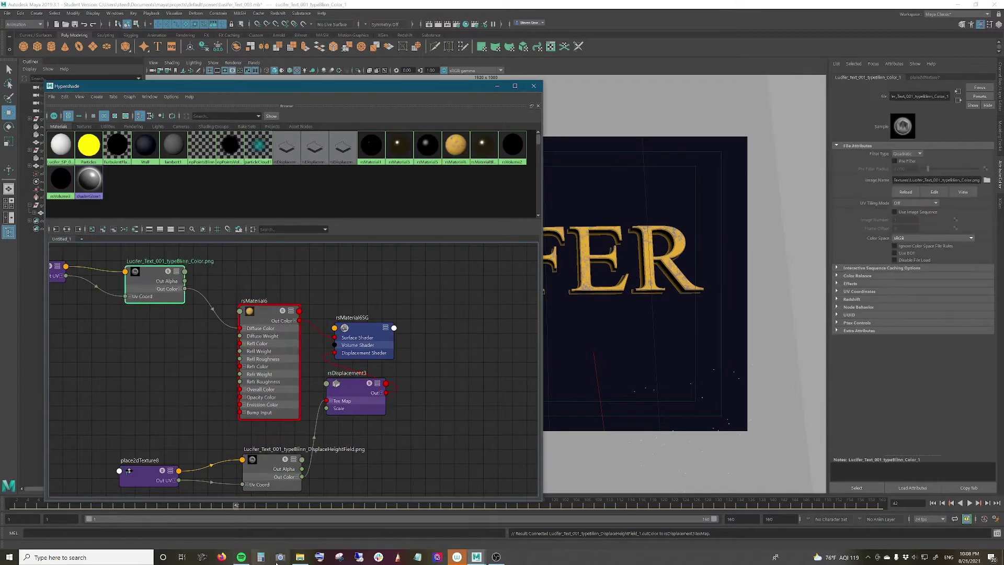
{"action": "left_click", "coordinate": [268, 467]}
{"action": "left_click", "coordinate": [920, 238]}
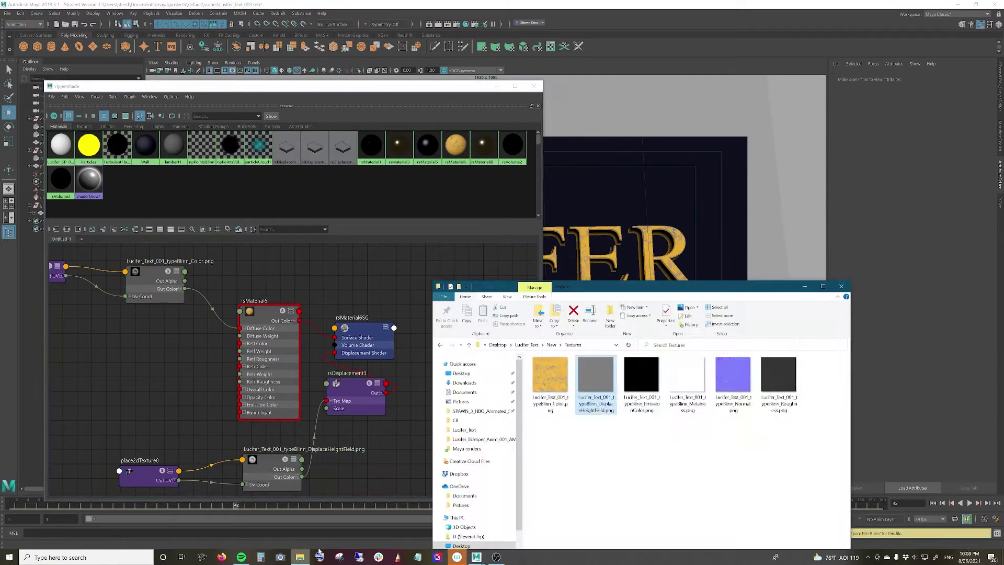
{"action": "key", "text": "alt+Tab"}
- Preview the Emission texture, then import Metalness.png into the graph on the left
{"action": "double_click", "coordinate": [647, 385]}
{"action": "left_click", "coordinate": [999, 2]}
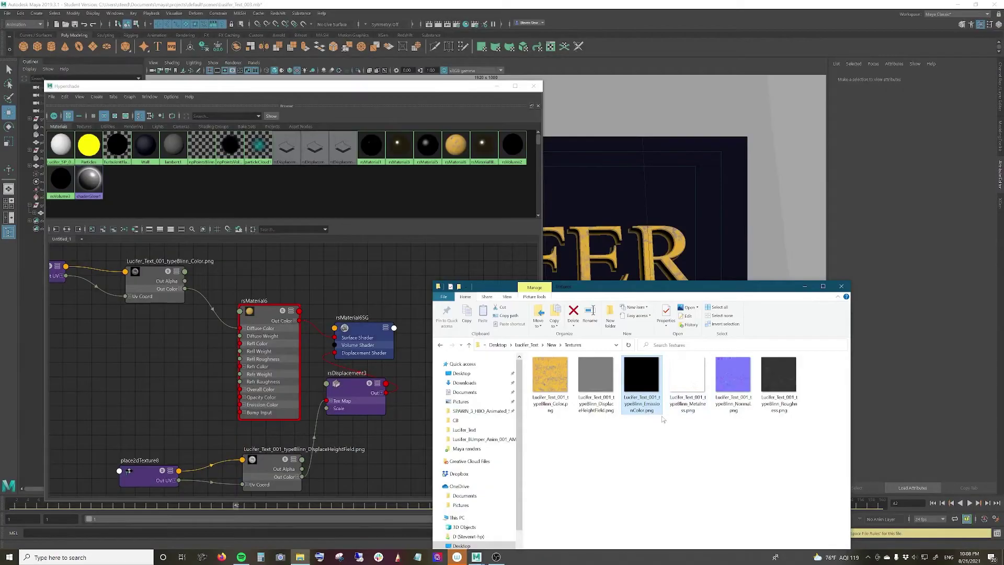
{"action": "left_click_drag", "start_coordinate": [687, 377], "coordinate": [246, 407]}
{"action": "left_click_drag", "start_coordinate": [126, 359], "coordinate": [70, 353]}
{"action": "left_click_drag", "start_coordinate": [261, 419], "coordinate": [172, 413]}
- Set the Metalness texture to Raw and switch the material's Fresnel type to Metalness
{"action": "left_click", "coordinate": [921, 238]}
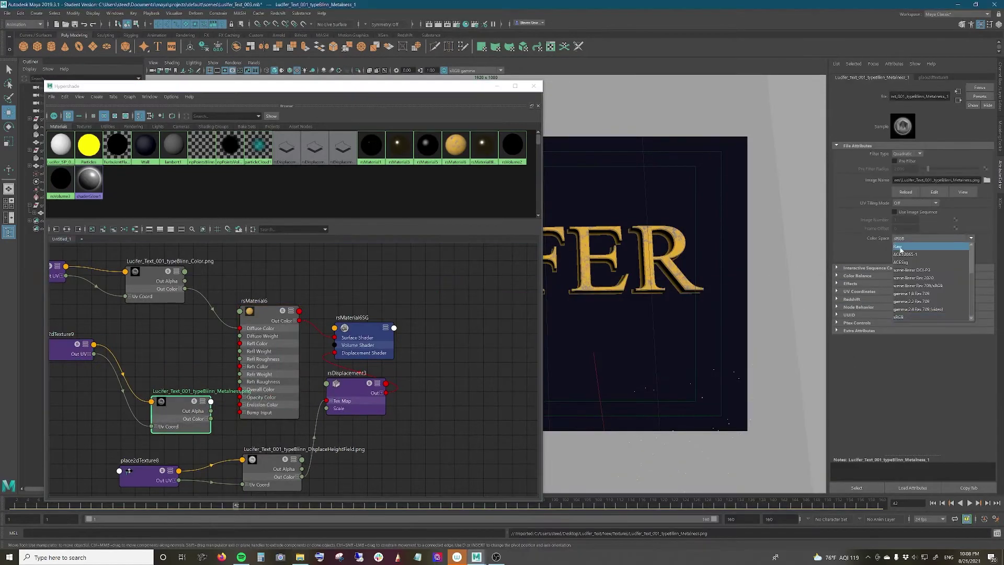
{"action": "left_click", "coordinate": [270, 334]}
{"action": "left_click", "coordinate": [915, 270]}
{"action": "left_click", "coordinate": [913, 294]}
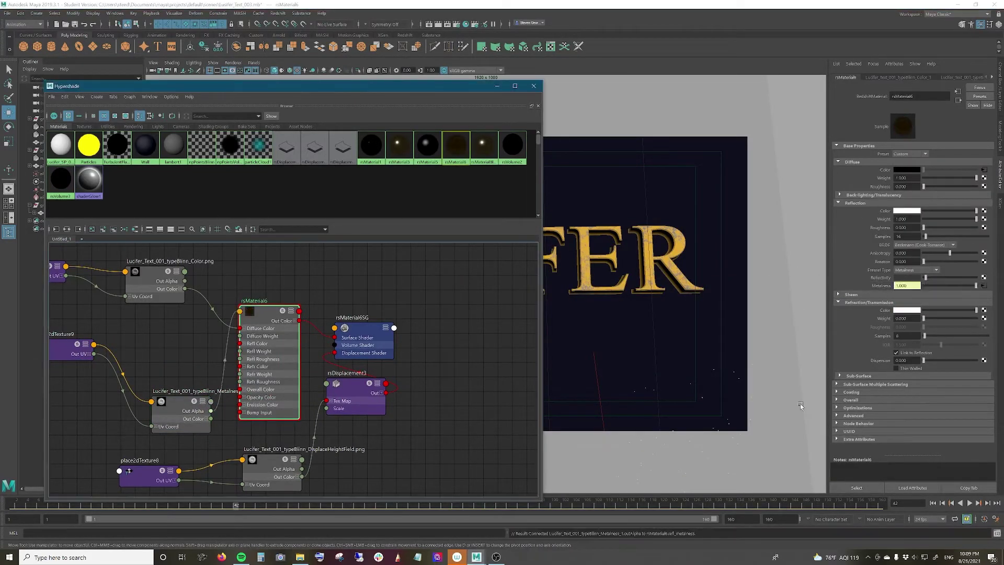
{"action": "left_click_drag", "start_coordinate": [183, 408], "coordinate": [145, 341]}
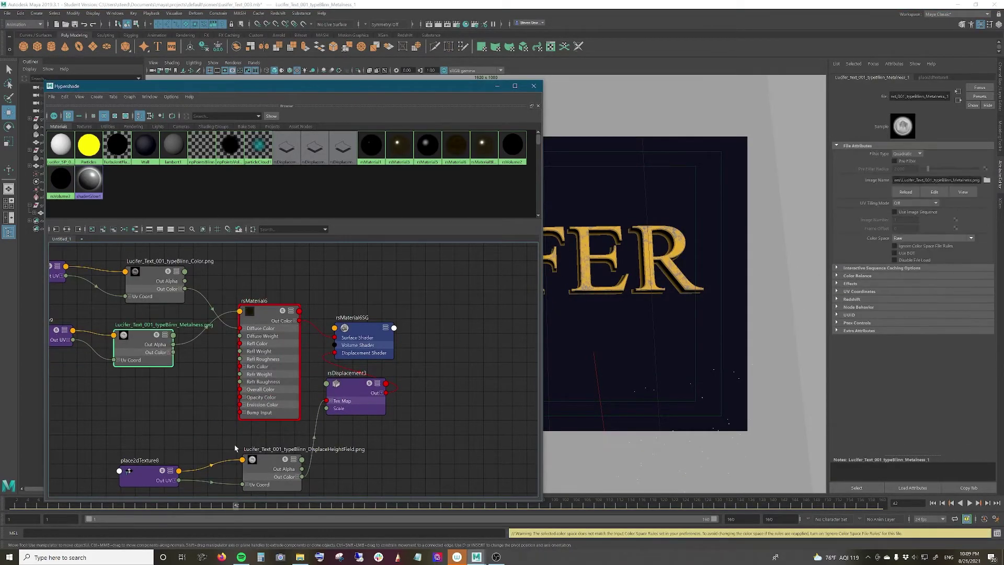
- Import Normal.png and feed it through an rsBumpMap into the material's Bump Input
{"action": "left_click", "coordinate": [300, 557]}
{"action": "left_click", "coordinate": [734, 379]}
{"action": "mouse_move", "coordinate": [734, 379]}
{"action": "left_mouse_down"}
{"action": "mouse_move", "coordinate": [136, 413]}
{"action": "mouse_move", "coordinate": [136, 395]}
{"action": "left_mouse_up"}
{"action": "left_click_drag", "start_coordinate": [265, 429], "coordinate": [202, 422]}
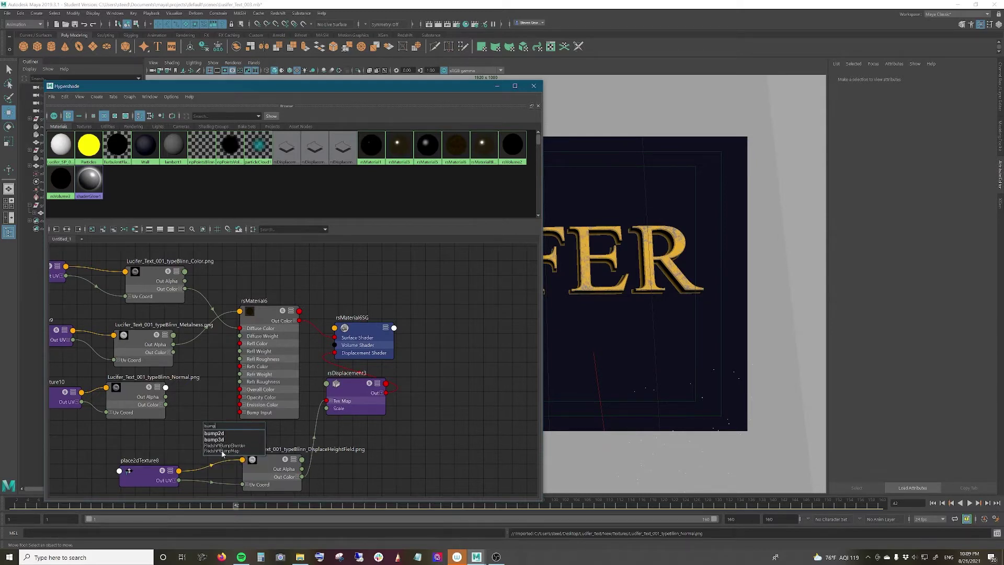
{"action": "left_click", "coordinate": [222, 450]}
{"action": "left_click_drag", "start_coordinate": [196, 426], "coordinate": [170, 437]}
{"action": "left_click_drag", "start_coordinate": [205, 430], "coordinate": [238, 412]}
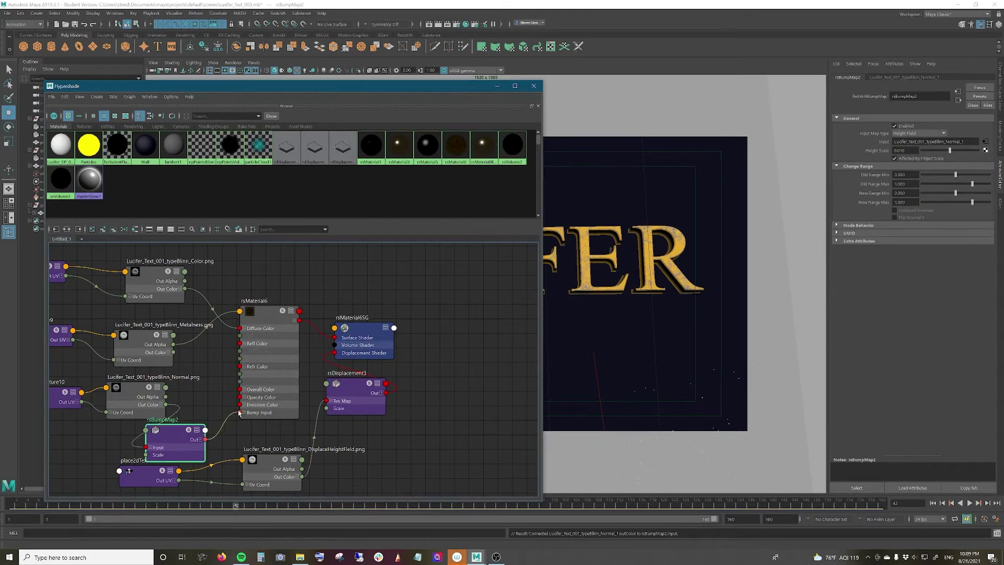
{"action": "left_click", "coordinate": [371, 358]}
- Import Roughness.png and wire its alpha into the material's Refl Roughness
{"action": "key", "text": "alt+Tab"}
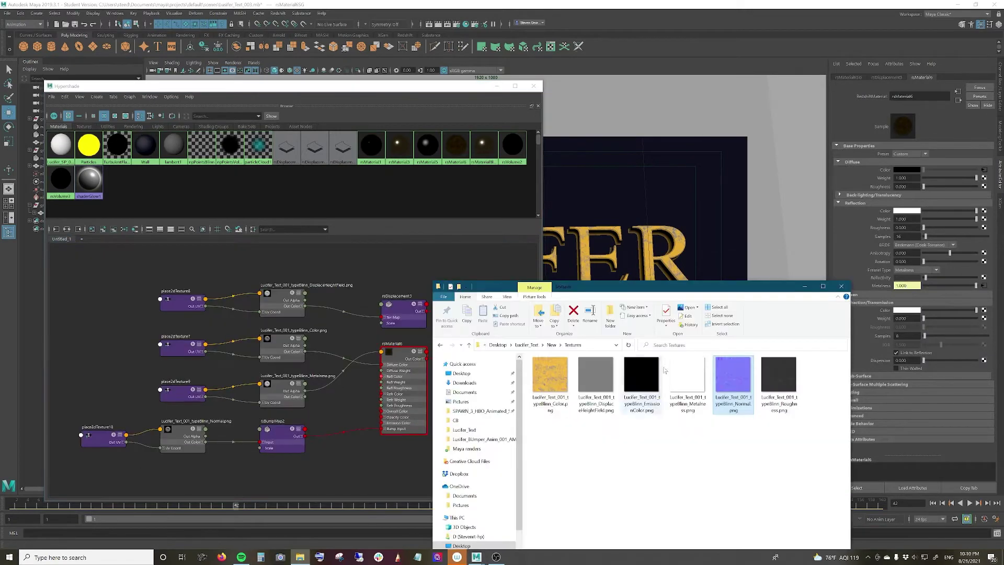
{"action": "left_click_drag", "start_coordinate": [783, 385], "coordinate": [318, 475]}
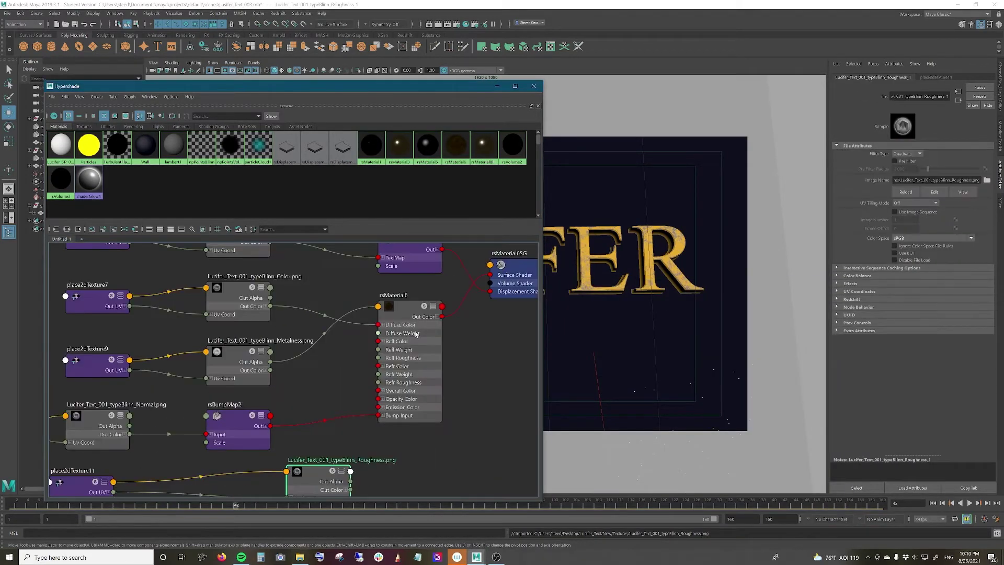
{"action": "left_click", "coordinate": [97, 418]}
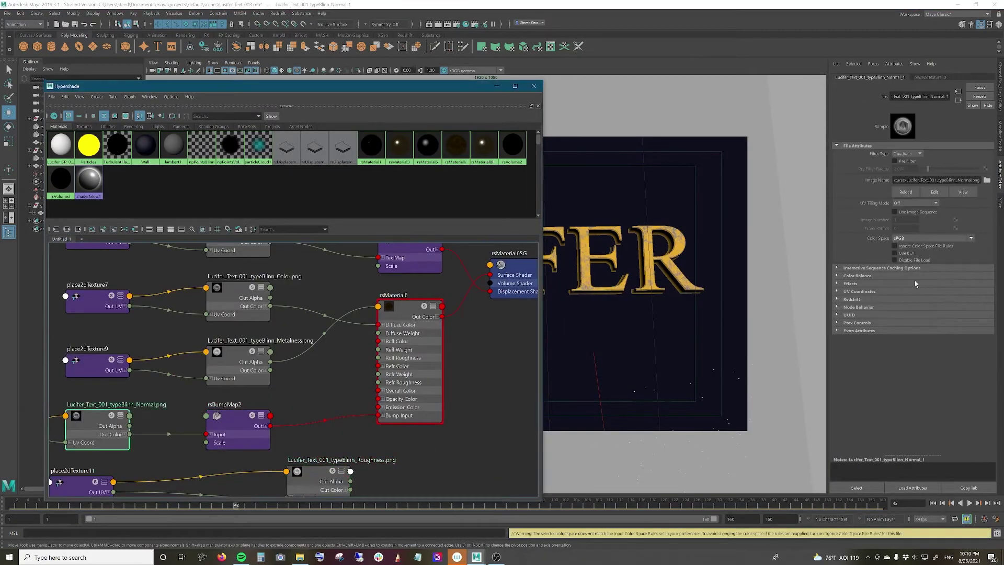
{"action": "left_click", "coordinate": [416, 308]}
{"action": "left_click_drag", "start_coordinate": [350, 482], "coordinate": [378, 357]}
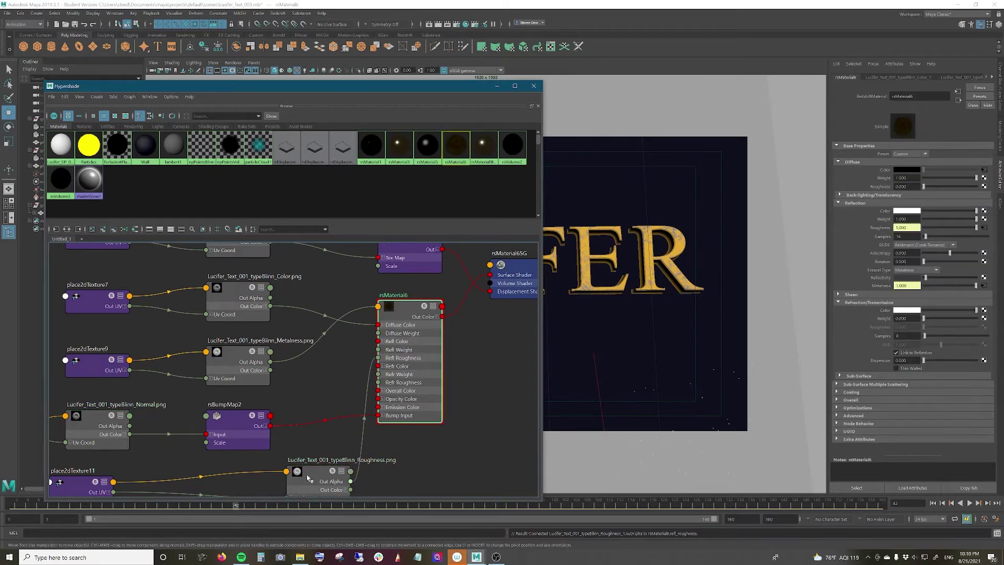
{"action": "key", "text": "a"}
{"action": "left_click_drag", "start_coordinate": [429, 86], "coordinate": [459, 87]}
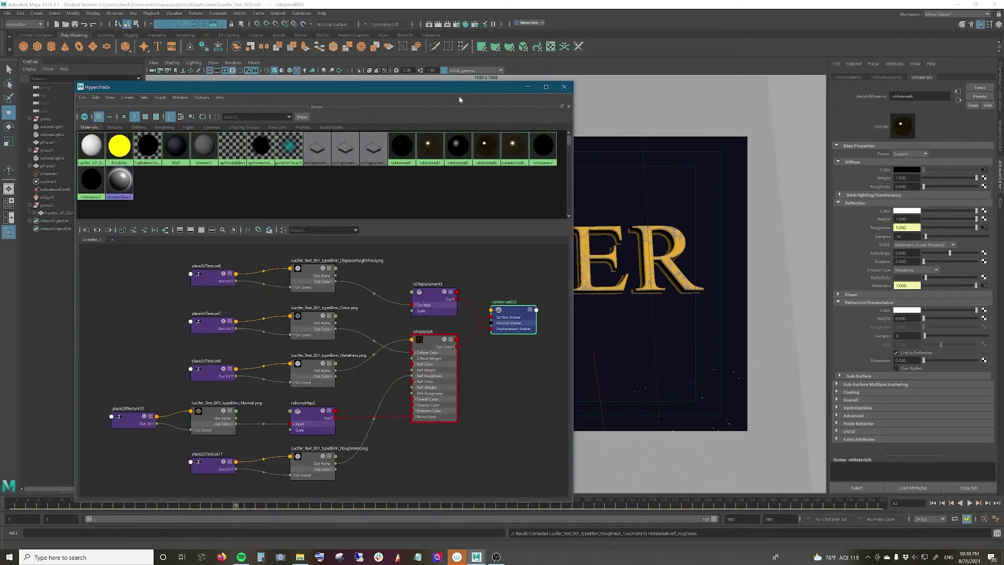
{"action": "left_click", "coordinate": [528, 87]}
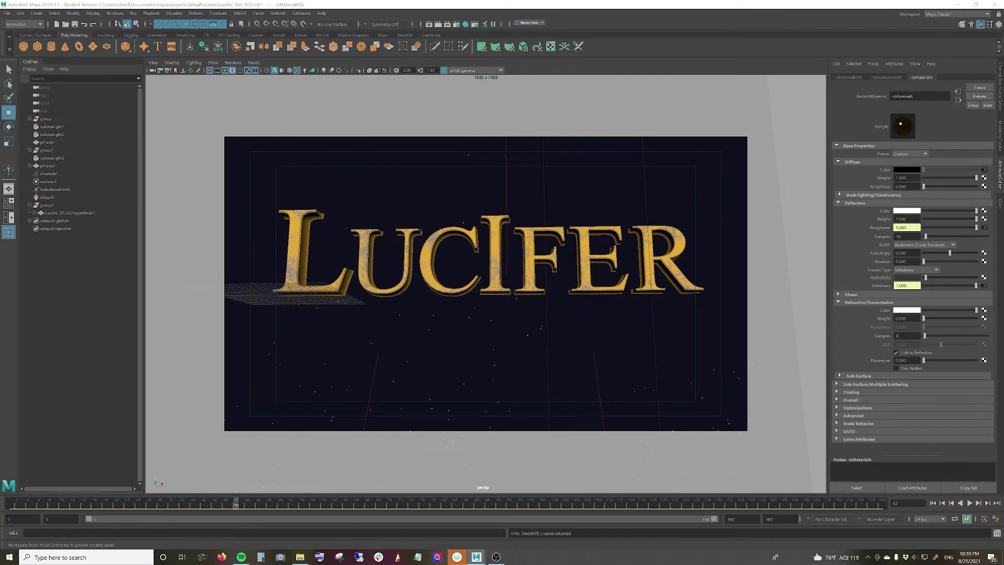
- Save the scene and start an interactive Redshift render from the Redshift shelf
{"action": "left_click", "coordinate": [405, 35]}
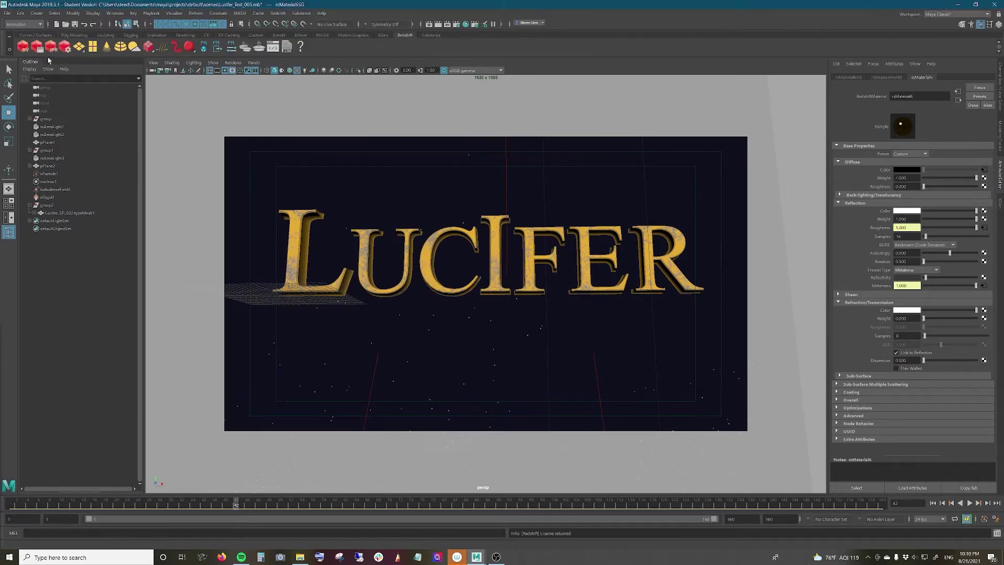
{"action": "left_click", "coordinate": [7, 13]}
{"action": "left_click", "coordinate": [26, 37]}
{"action": "left_click", "coordinate": [36, 47]}
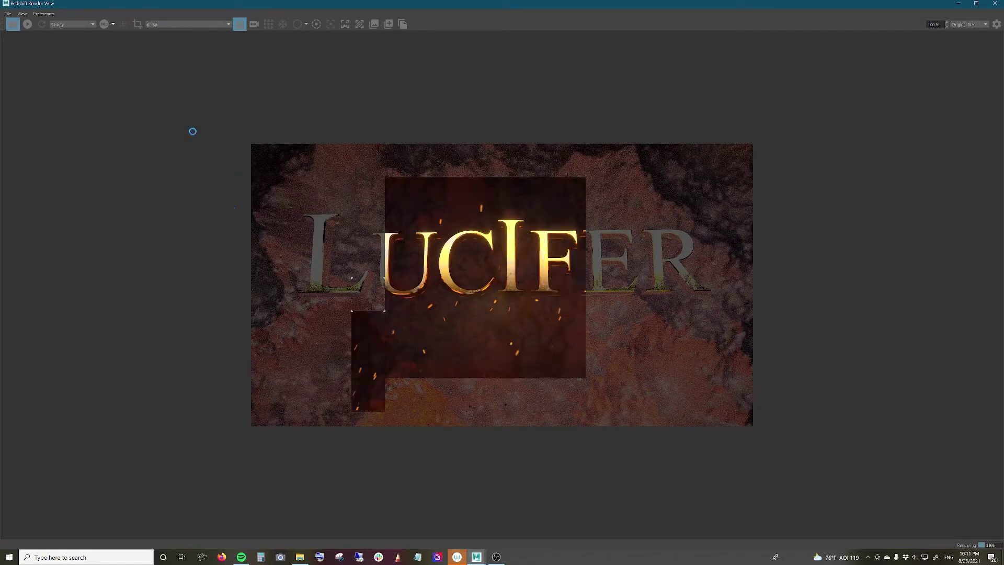
- Restart the progressive render, shrink its window, and play the animation to frame 57
{"action": "left_click", "coordinate": [27, 24]}
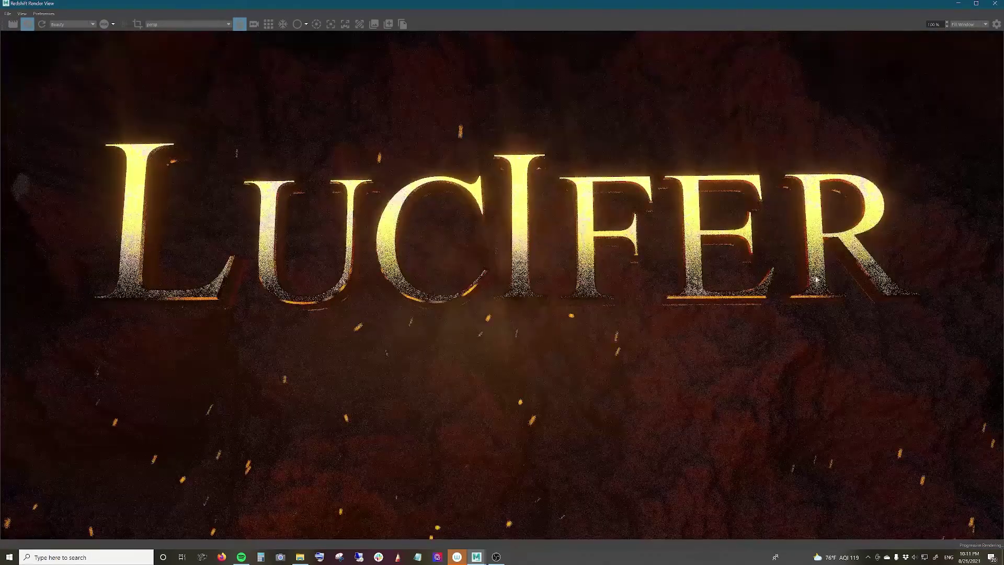
{"action": "left_click", "coordinate": [976, 3]}
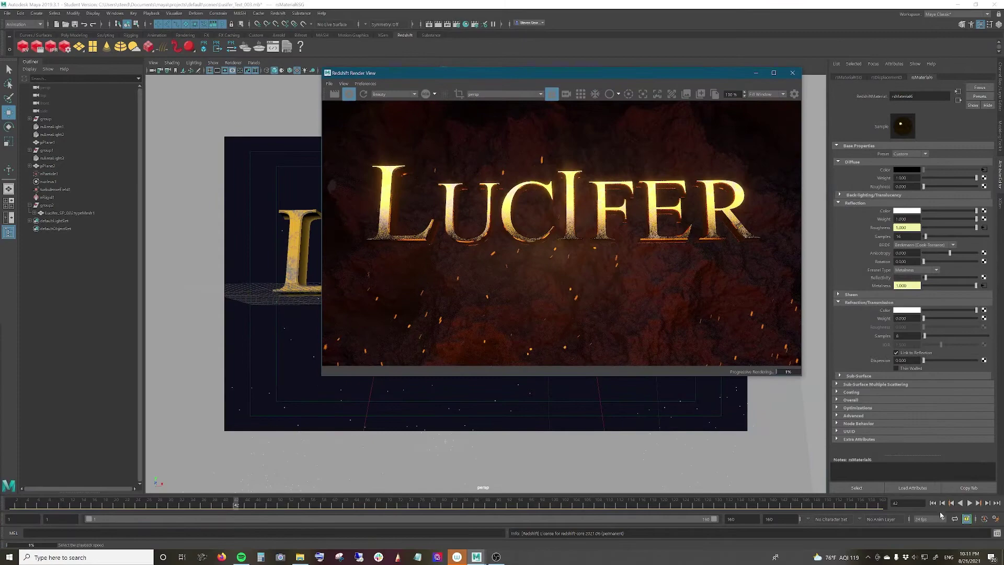
{"action": "left_click", "coordinate": [970, 503]}
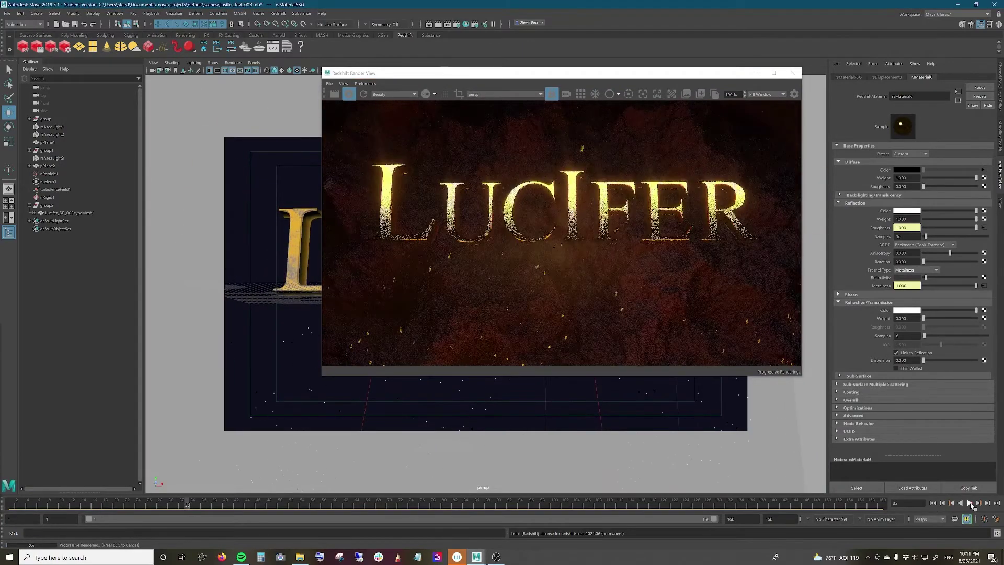
{"action": "left_click", "coordinate": [970, 503]}
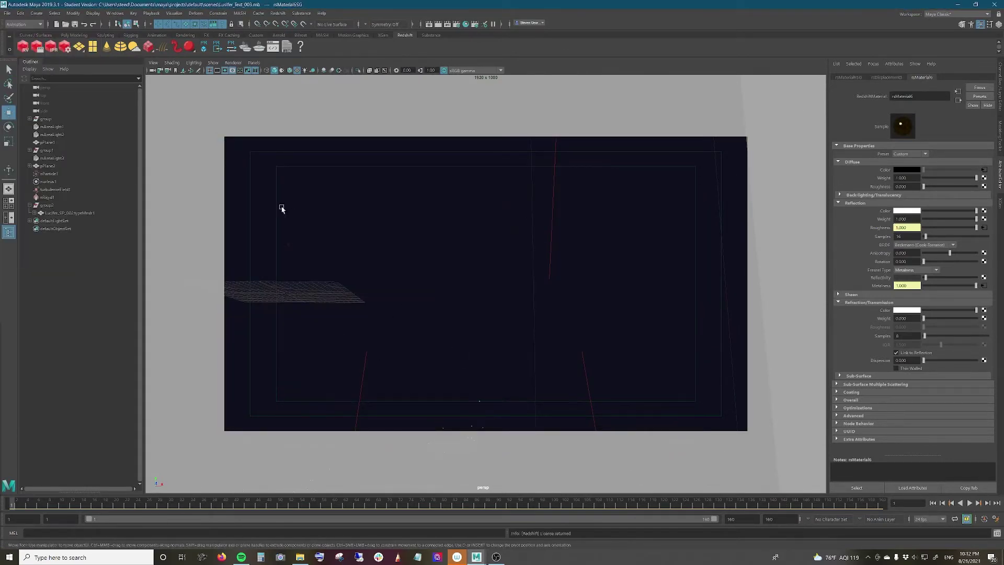
- Review the Common and Output render settings, then render frame 16 in Redshift Render View
{"action": "left_click", "coordinate": [120, 47]}
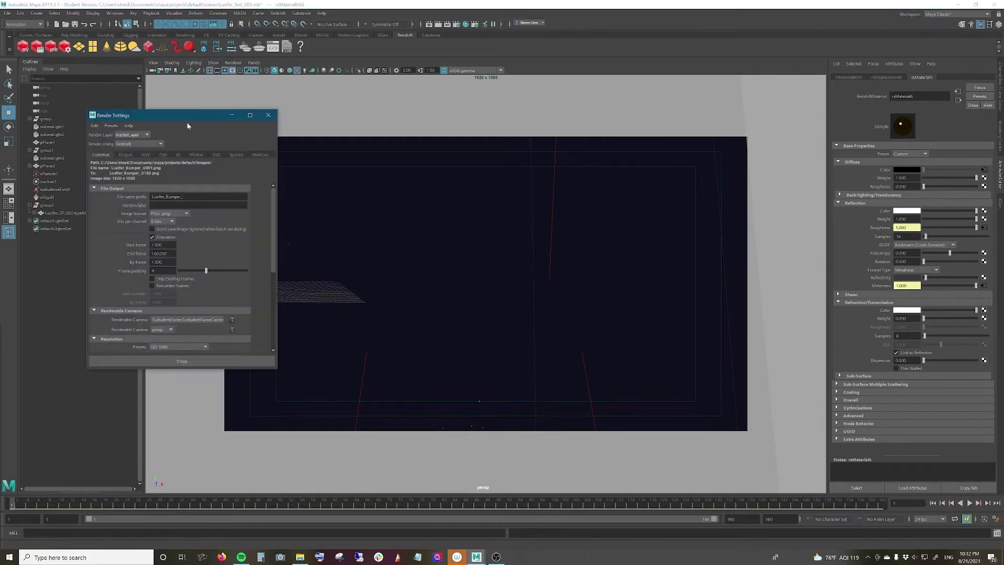
{"action": "left_click", "coordinate": [343, 183]}
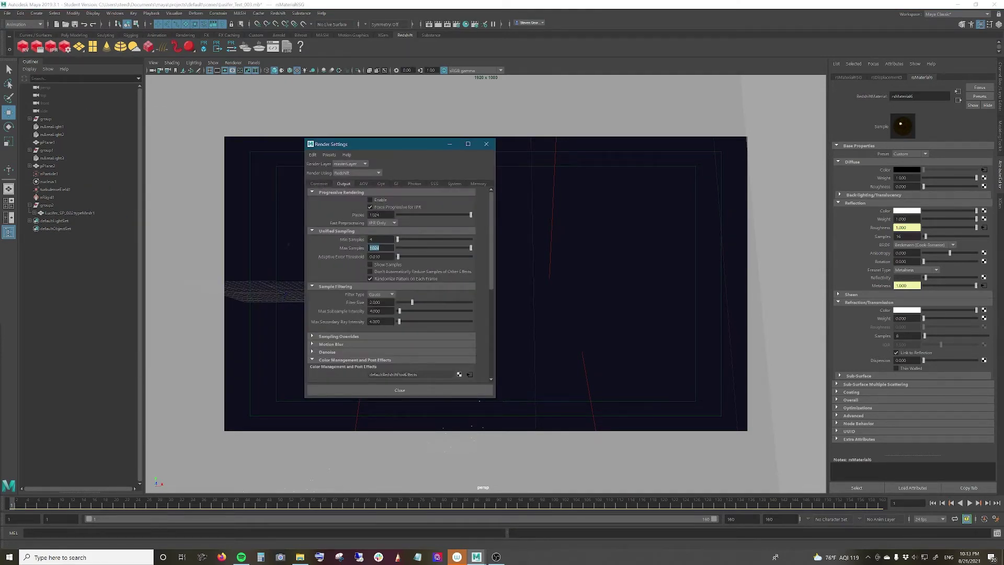
{"action": "left_click", "coordinate": [487, 145]}
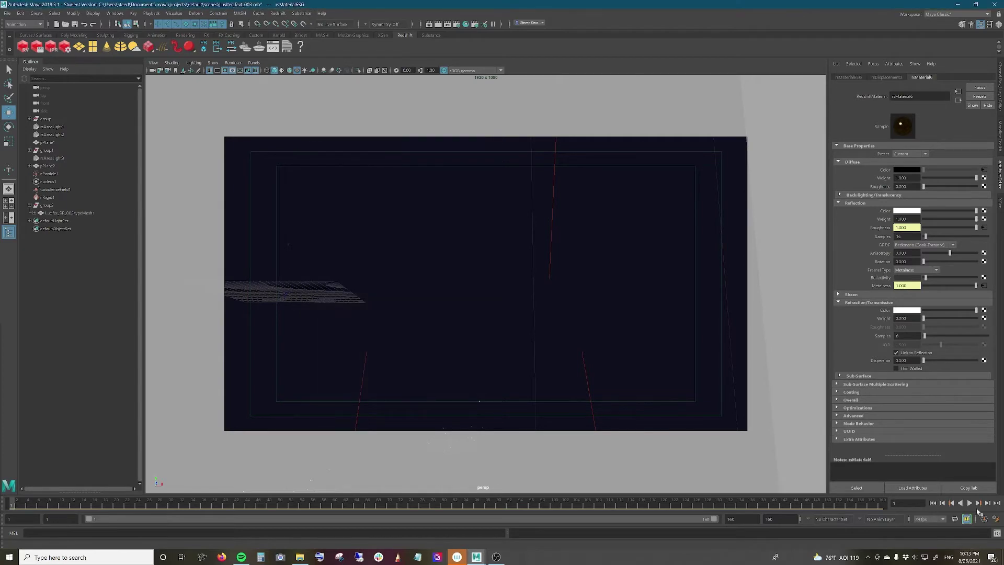
{"action": "left_click", "coordinate": [969, 503]}
{"action": "left_click", "coordinate": [969, 503]}
{"action": "left_click", "coordinate": [23, 46]}
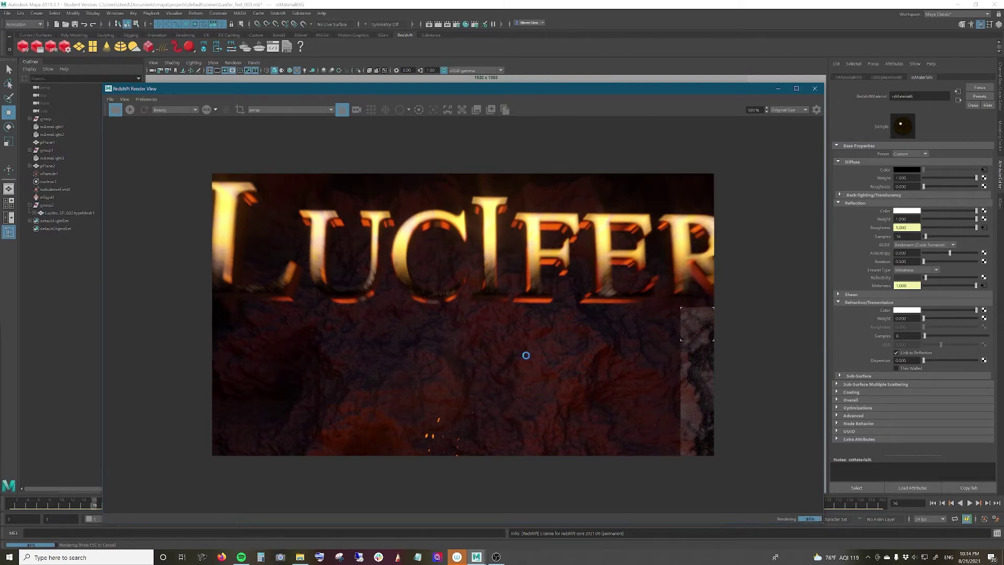
- Render frame 33 in Redshift and zoom and pan to inspect the FER letters
{"action": "left_click_drag", "start_coordinate": [523, 88], "coordinate": [366, 168]}
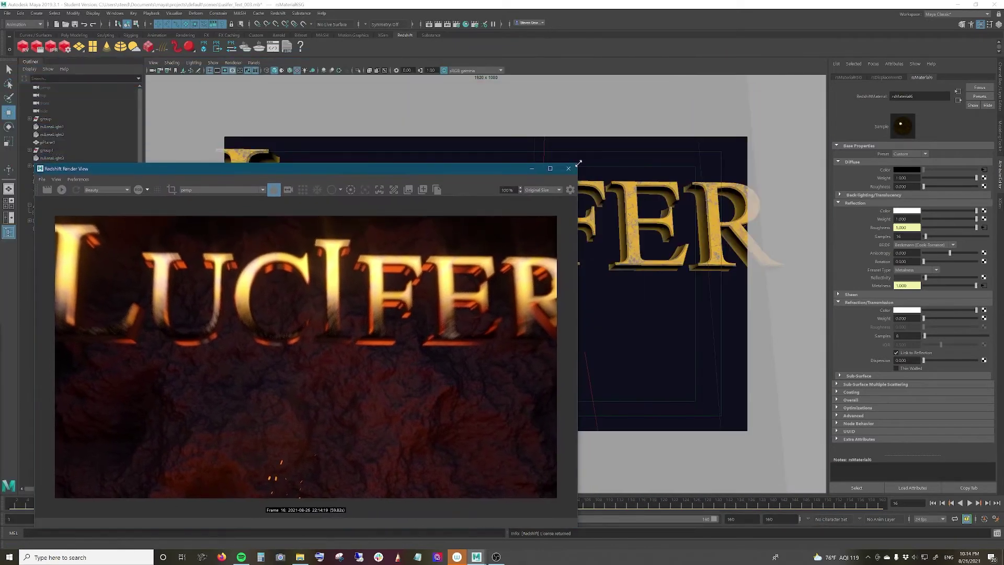
{"action": "left_click", "coordinate": [970, 503]}
{"action": "left_click", "coordinate": [241, 266]}
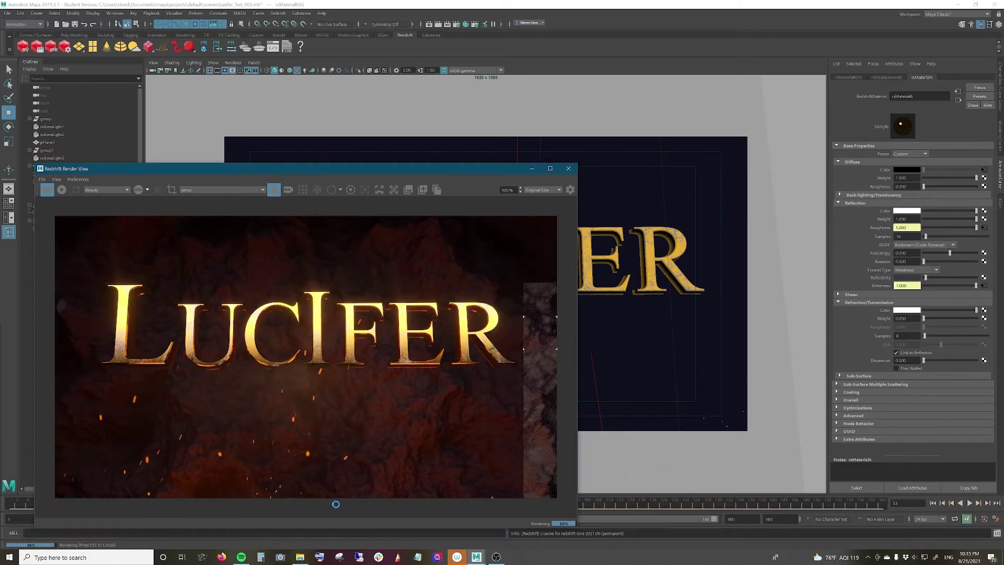
{"action": "left_click_drag", "start_coordinate": [367, 172], "coordinate": [405, 152]}
{"action": "scroll", "coordinate": [352, 337], "scroll_direction": "up", "scroll_amount": 5}
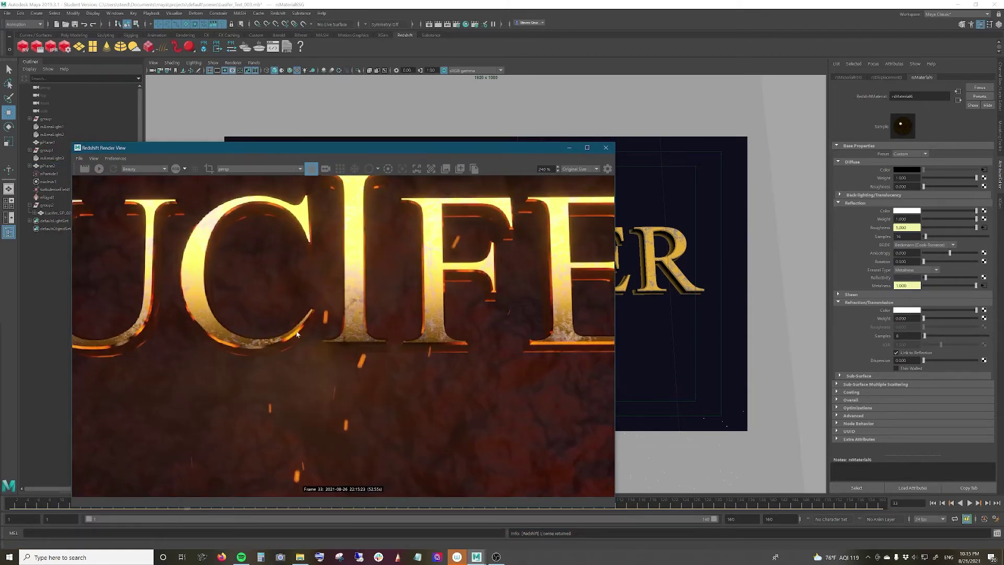
{"action": "mouse_move", "coordinate": [297, 334]}
{"action": "middle_mouse_down"}
{"action": "mouse_move", "coordinate": [471, 319]}
{"action": "mouse_move", "coordinate": [442, 309]}
{"action": "middle_mouse_up"}
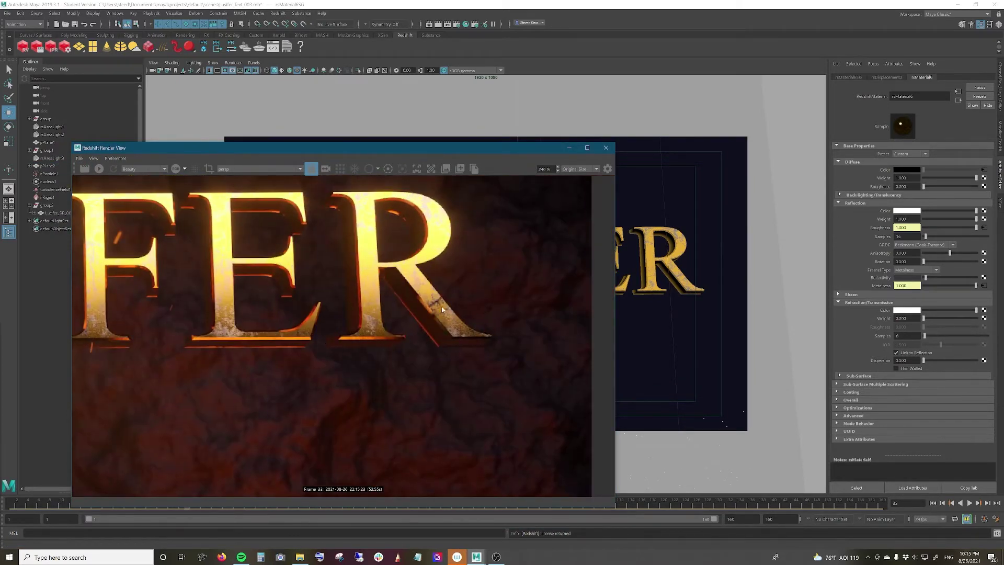
{"action": "scroll", "coordinate": [442, 310], "scroll_direction": "down", "scroll_amount": 2}
{"action": "scroll", "coordinate": [452, 301], "scroll_direction": "down", "scroll_amount": 3}
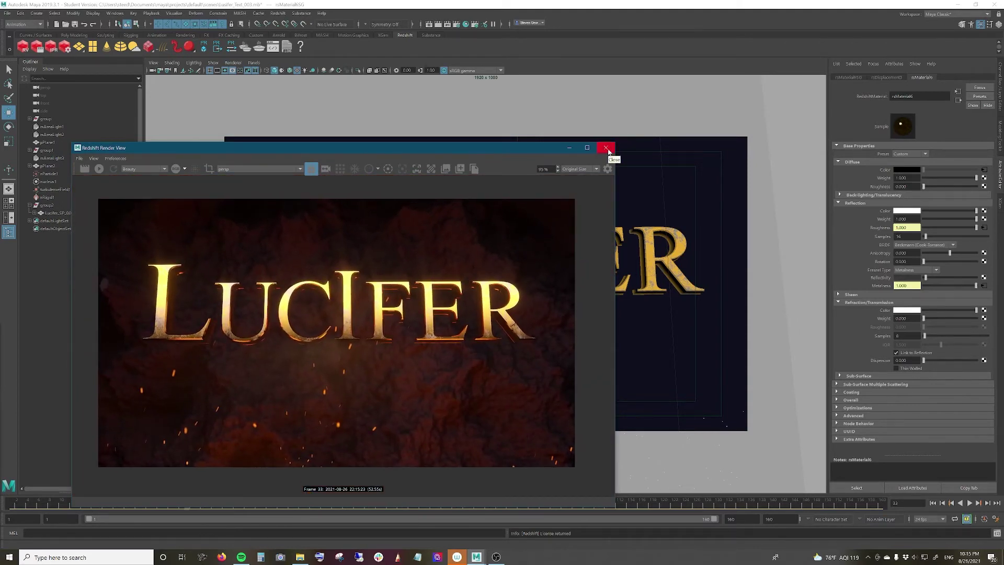
- Confirm the 1920×1080 resolution in Render Settings and close the render view
{"action": "left_click", "coordinate": [446, 24]}
{"action": "scroll", "coordinate": [478, 280], "scroll_direction": "down", "scroll_amount": 3}
{"action": "scroll", "coordinate": [481, 331], "scroll_direction": "down", "scroll_amount": 3}
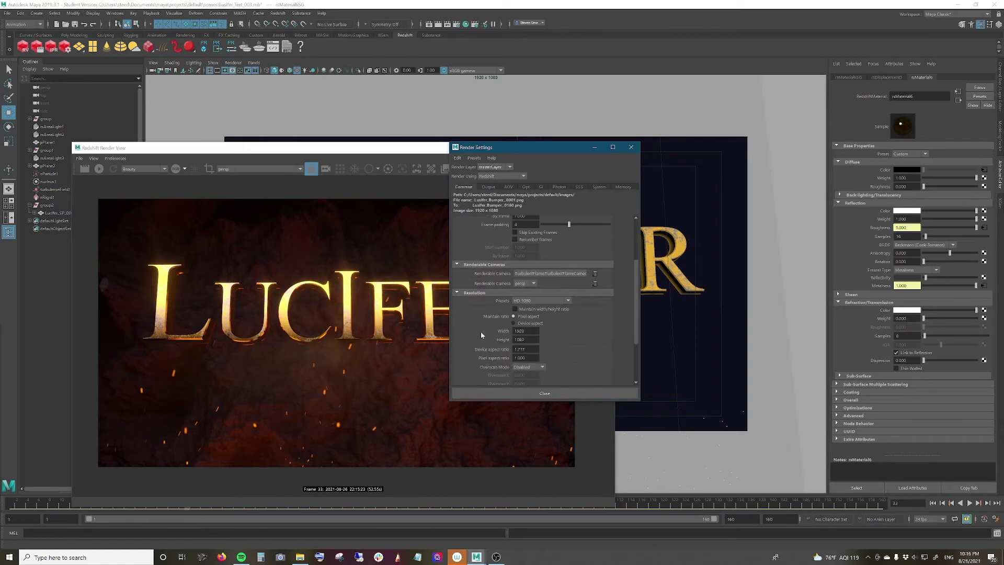
{"action": "left_click", "coordinate": [631, 147]}
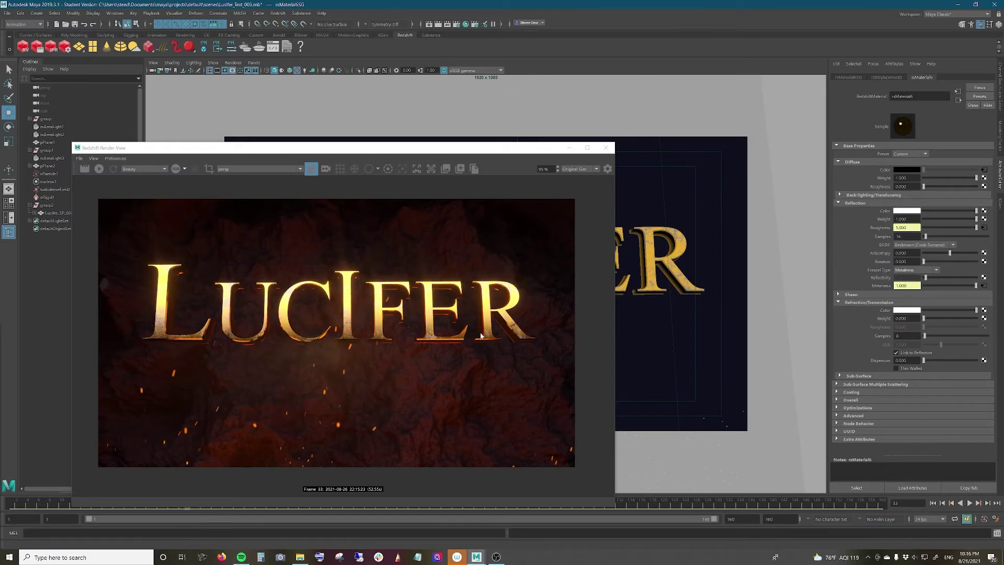
{"action": "left_click_drag", "start_coordinate": [473, 148], "coordinate": [482, 128]}
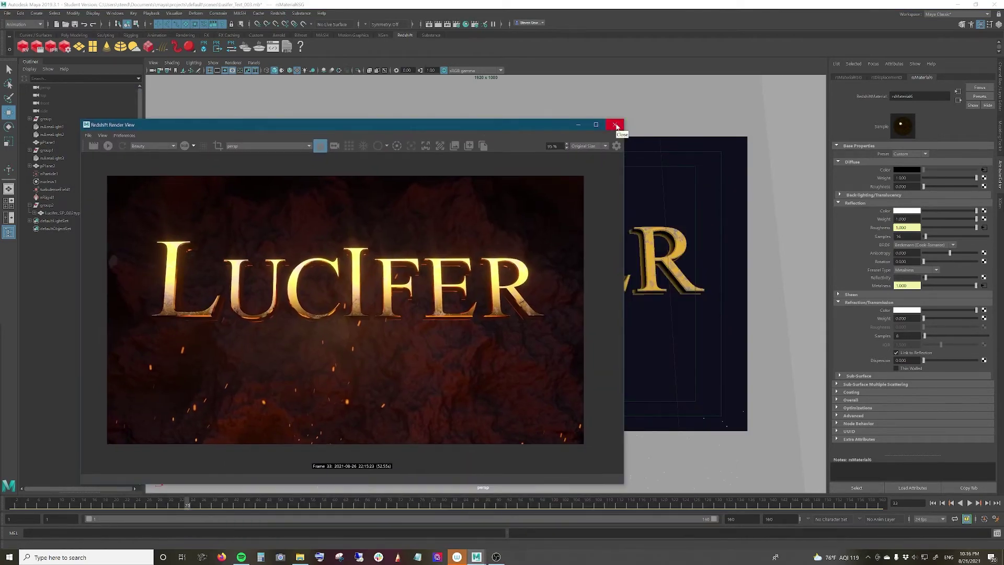
{"action": "left_click", "coordinate": [616, 126]}
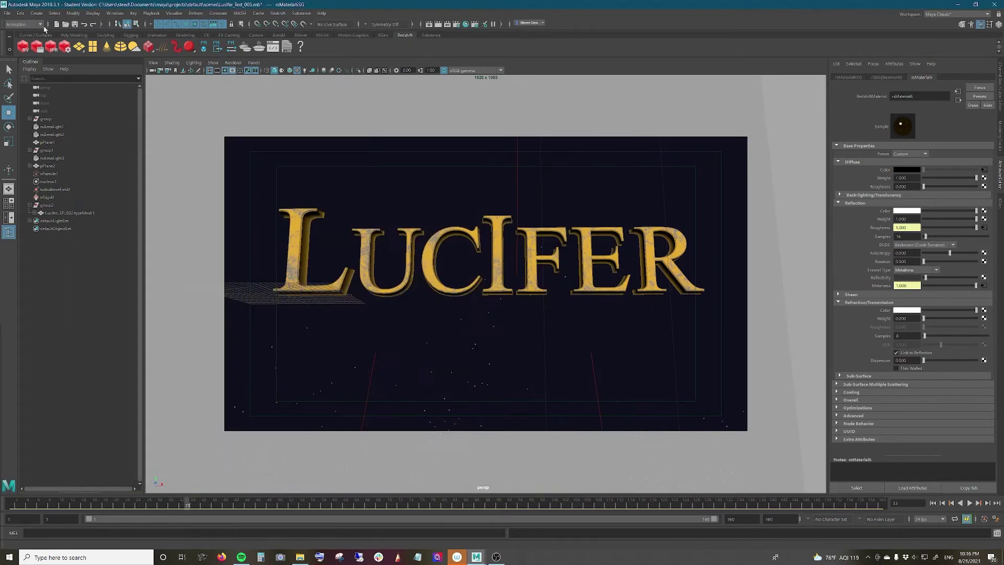
- Return to frame 1, save the scene, and switch to the Rendering menu set
{"action": "left_click", "coordinate": [932, 502]}
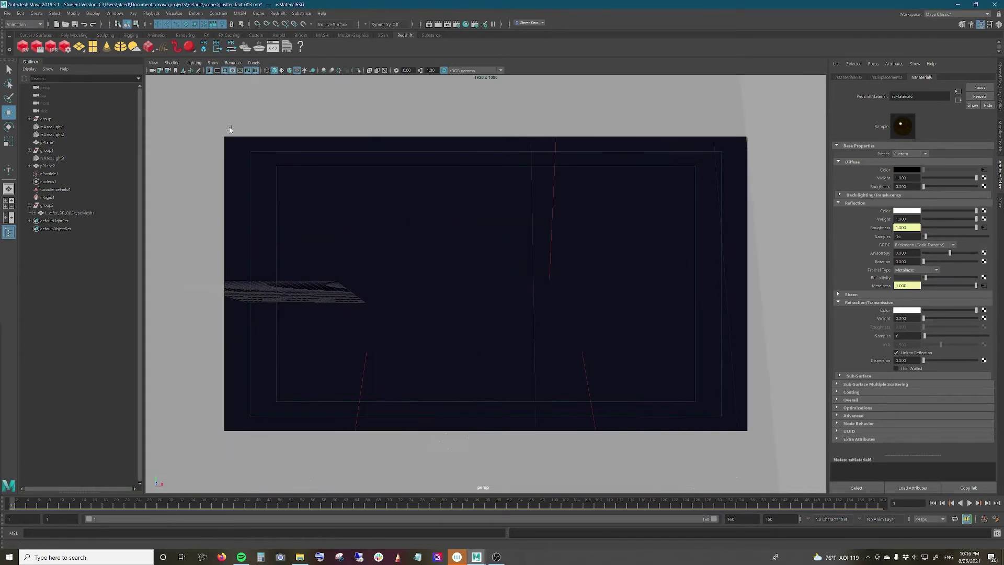
{"action": "left_click", "coordinate": [7, 14]}
{"action": "left_click", "coordinate": [32, 46]}
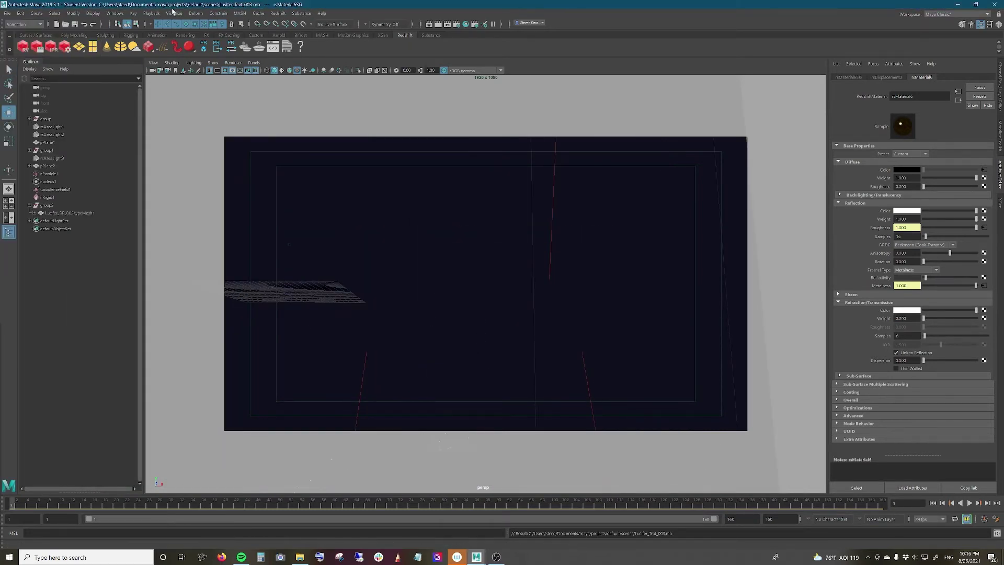
{"action": "left_click", "coordinate": [18, 65]}
- Delete all old rendered PNG frames from Documents\maya\projects\default\images
{"action": "left_click", "coordinate": [198, 14]}
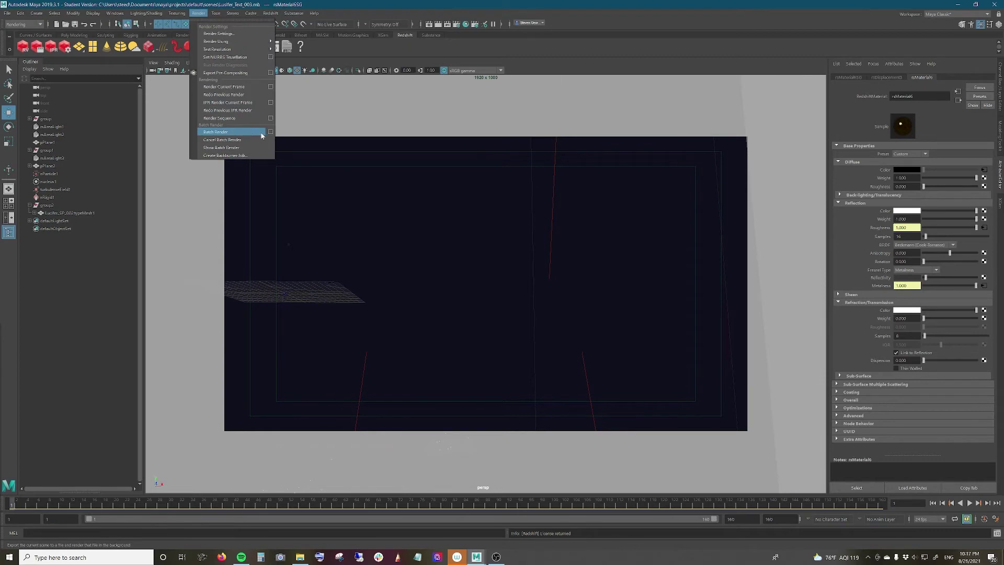
{"action": "left_click", "coordinate": [262, 136]}
{"action": "right_click", "coordinate": [300, 557]}
{"action": "left_click", "coordinate": [282, 516]}
{"action": "left_click", "coordinate": [504, 222]}
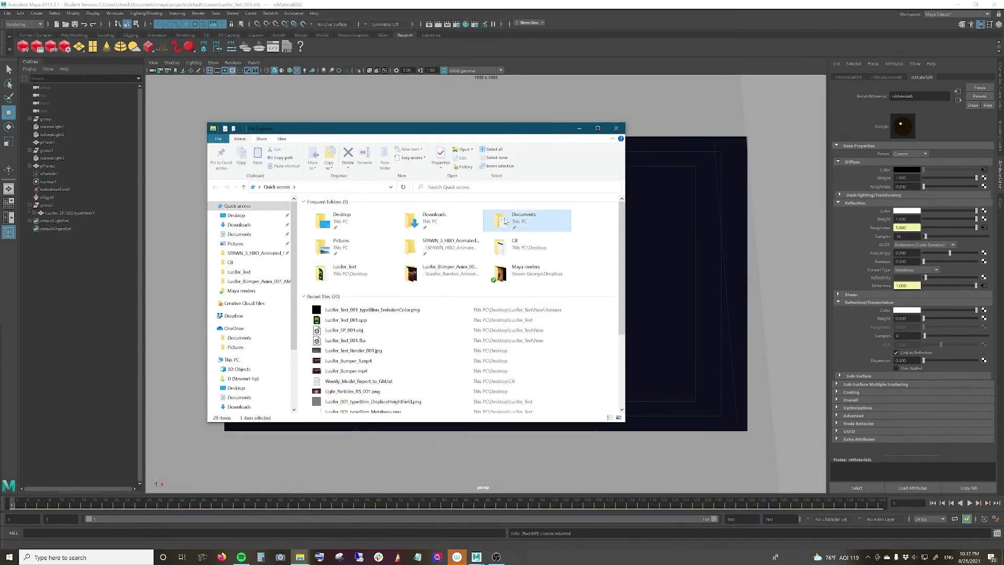
{"action": "double_click", "coordinate": [504, 221]}
{"action": "double_click", "coordinate": [334, 265]}
{"action": "double_click", "coordinate": [335, 211]}
{"action": "double_click", "coordinate": [334, 264]}
{"action": "scroll", "coordinate": [610, 260], "scroll_direction": "down", "scroll_amount": 8}
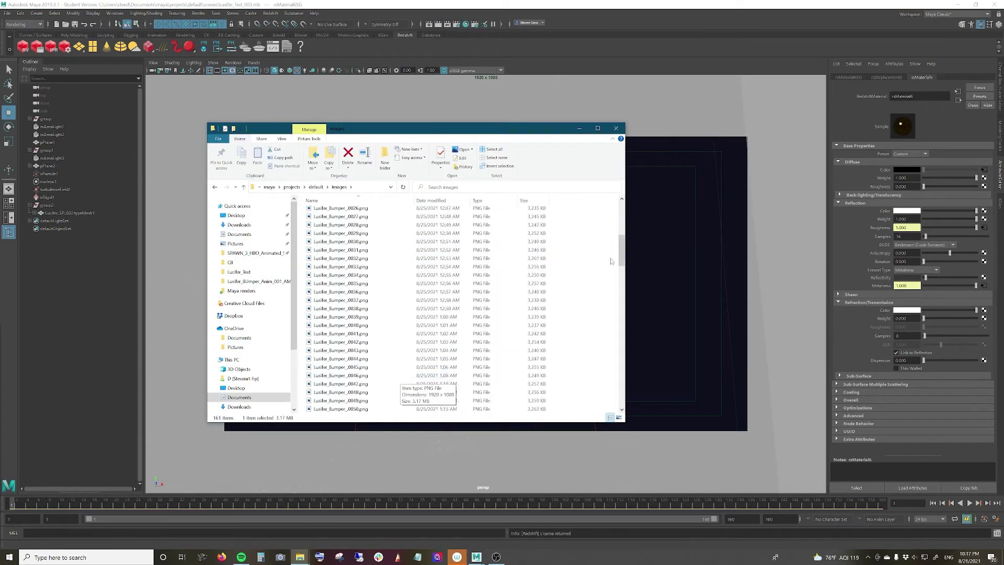
{"action": "key", "text": "ctrl+a"}
{"action": "key", "text": "Delete"}
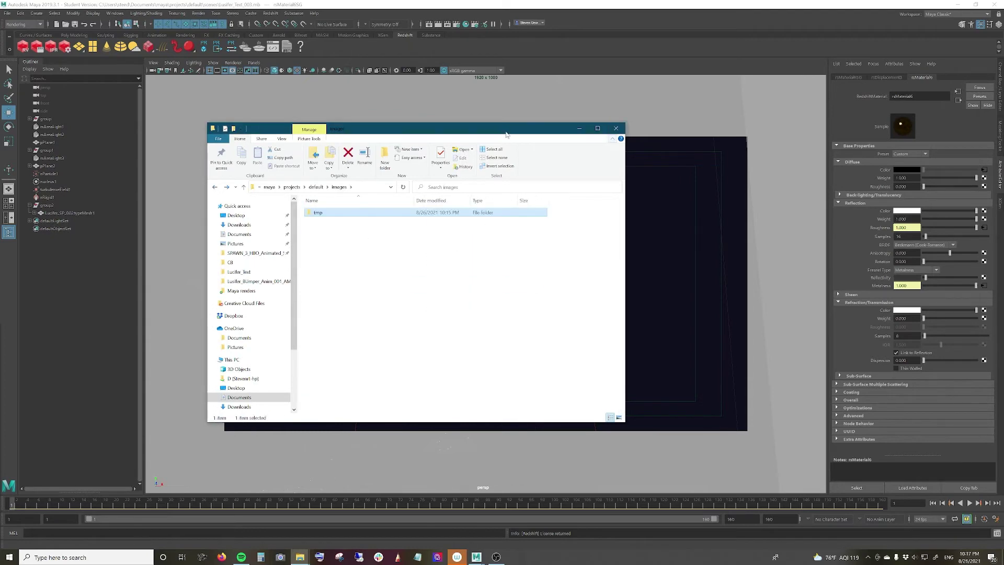
- Close the render settings, save the scene, and launch Batch Render for the image sequence
{"action": "left_click_drag", "start_coordinate": [418, 128], "coordinate": [259, 198]}
{"action": "left_click", "coordinate": [255, 112]}
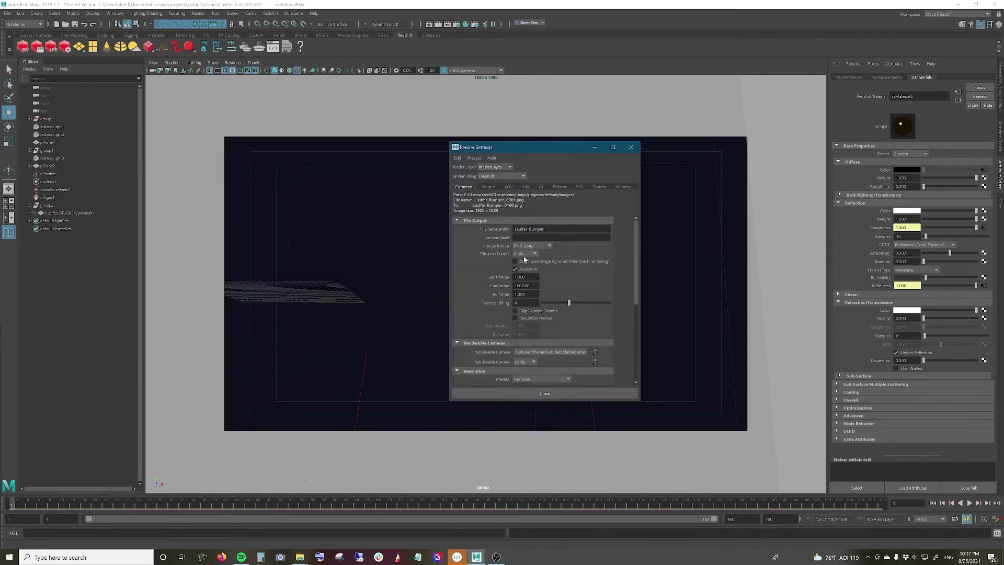
{"action": "left_click", "coordinate": [631, 147]}
{"action": "left_click", "coordinate": [7, 14]}
{"action": "left_click", "coordinate": [21, 35]}
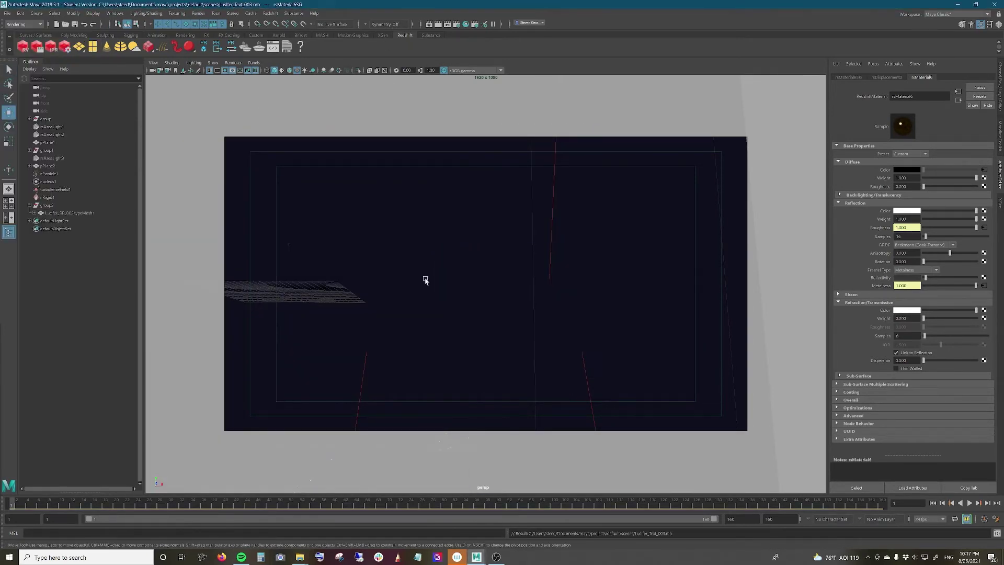
{"action": "left_click", "coordinate": [198, 13]}
{"action": "left_click", "coordinate": [230, 134]}
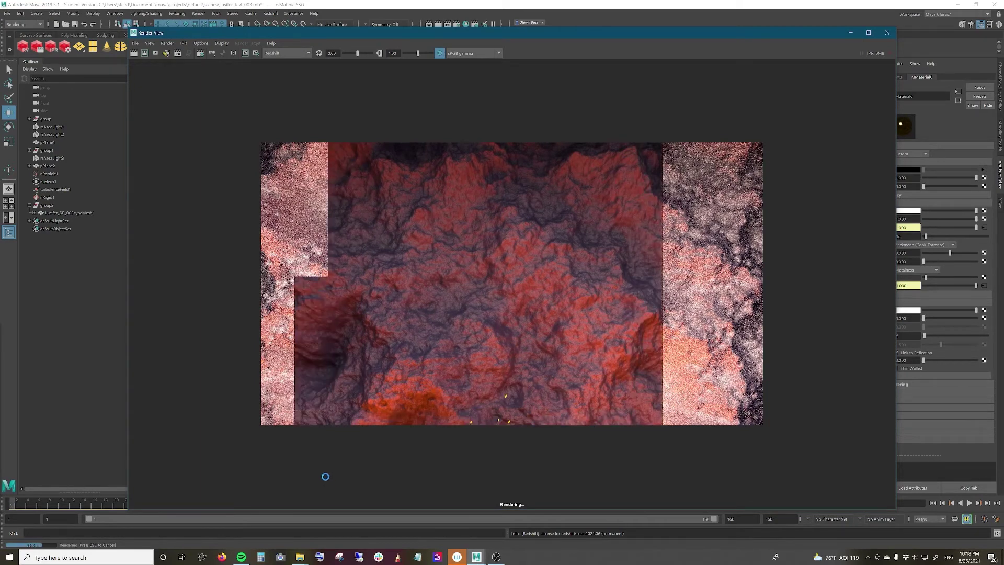
{"action": "mouse_move", "coordinate": [299, 557]}
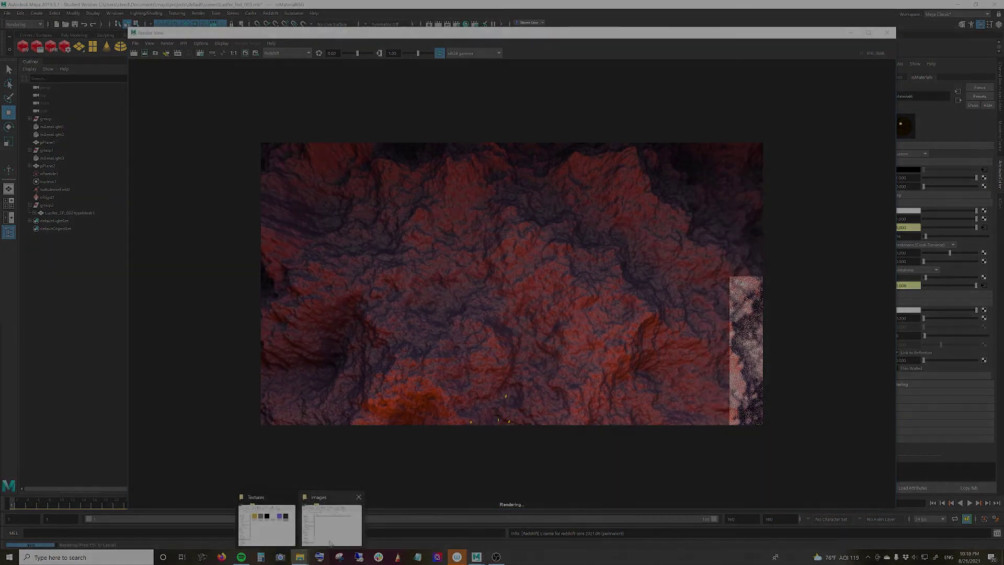
- Show the images folder to check the first Lucifer_Bumper frame beside the tmp folder
{"action": "left_click", "coordinate": [270, 517]}
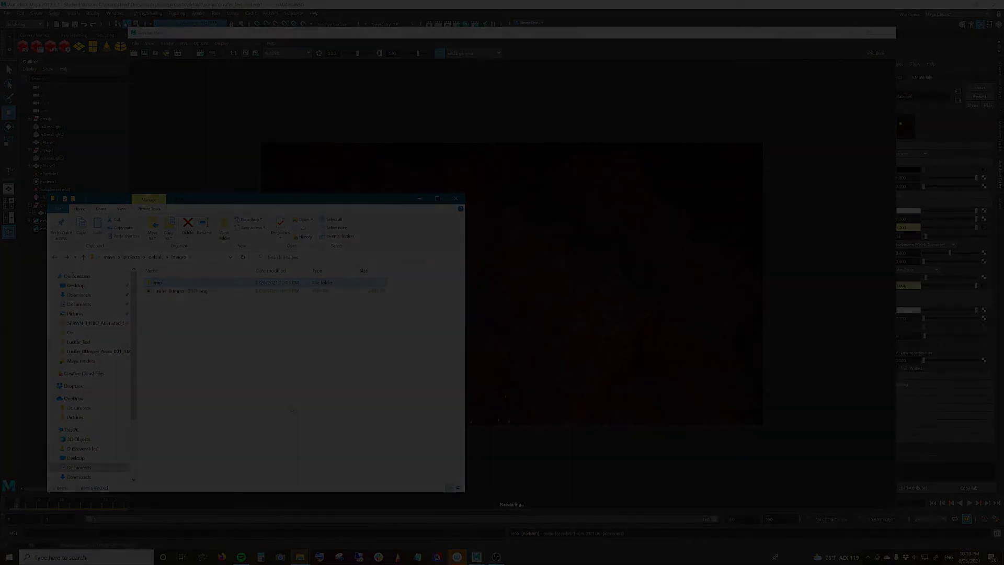